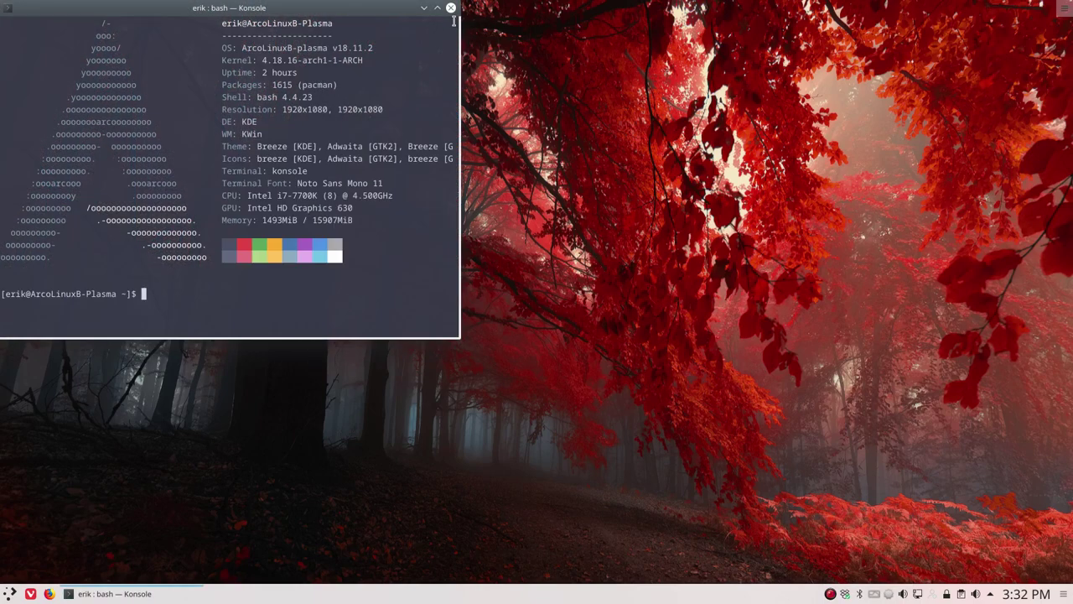
Close the terminal and launch Conkyzen to choose conkys
{"action": "left_click", "coordinate": [451, 8]}
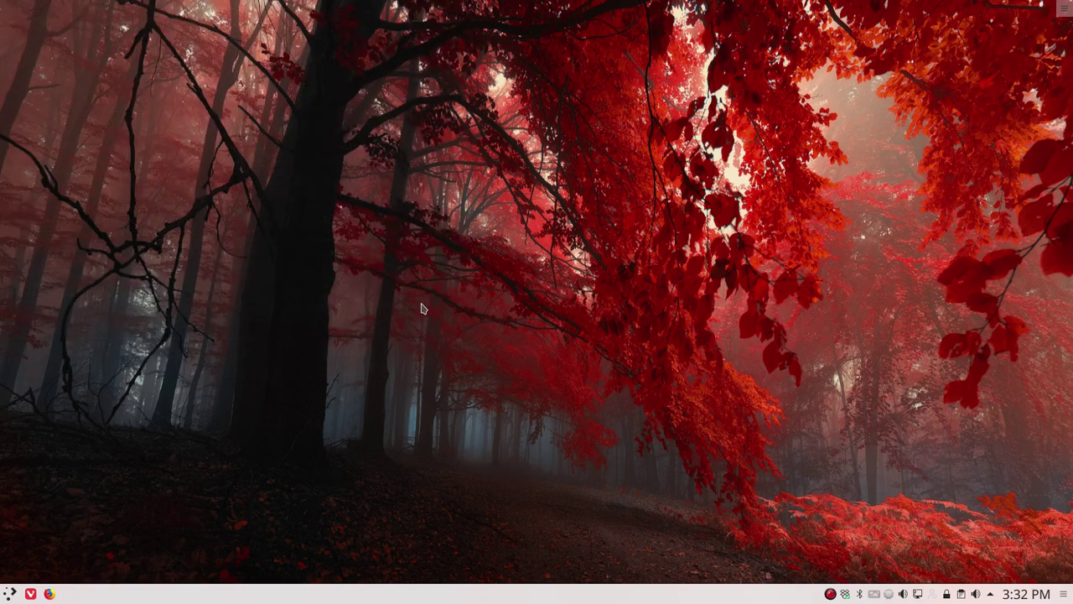
{"action": "left_click", "coordinate": [10, 592]}
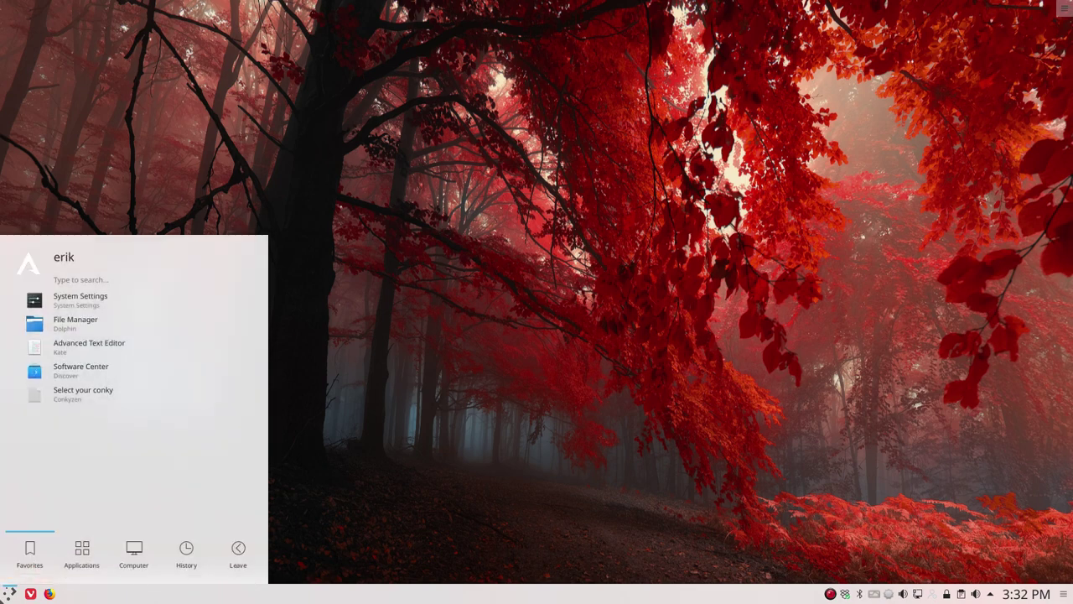
{"action": "type", "text": "cony"}
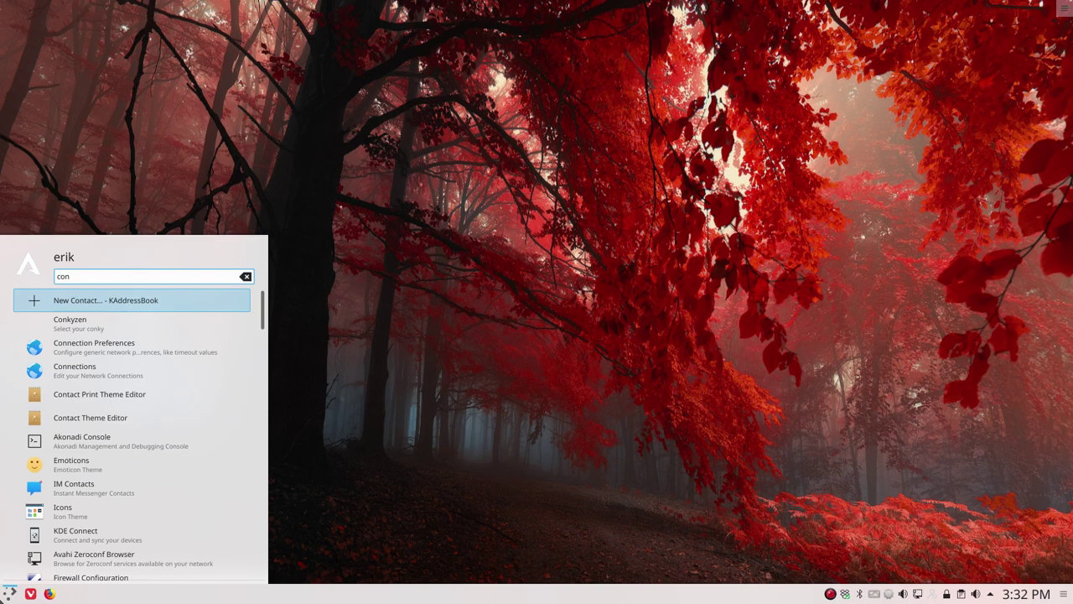
{"action": "left_click", "coordinate": [125, 320]}
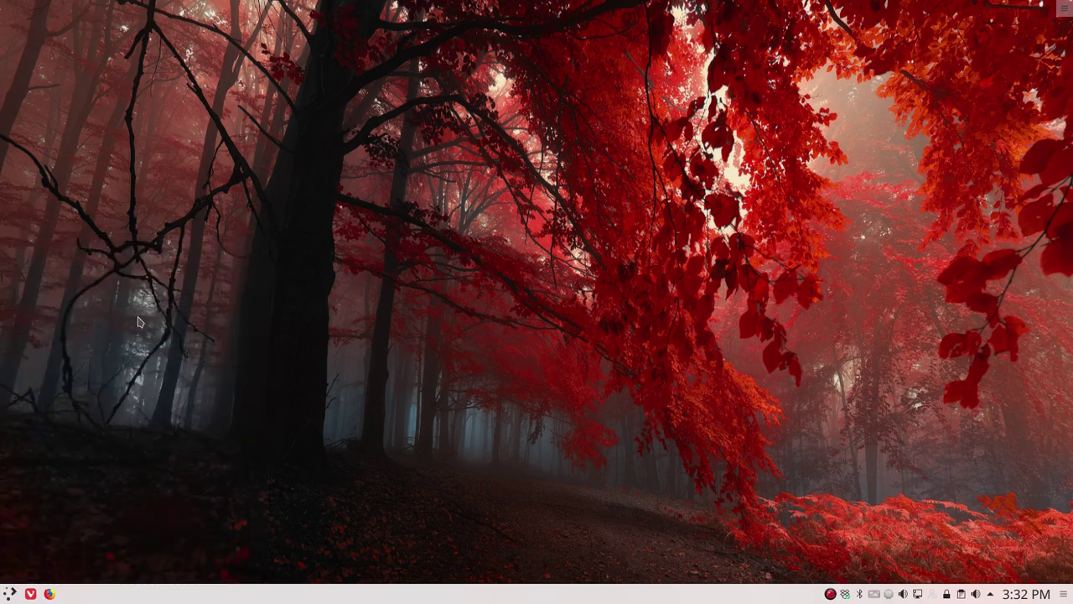
{"action": "scroll", "coordinate": [446, 252], "scroll_direction": "down", "scroll_amount": 3}
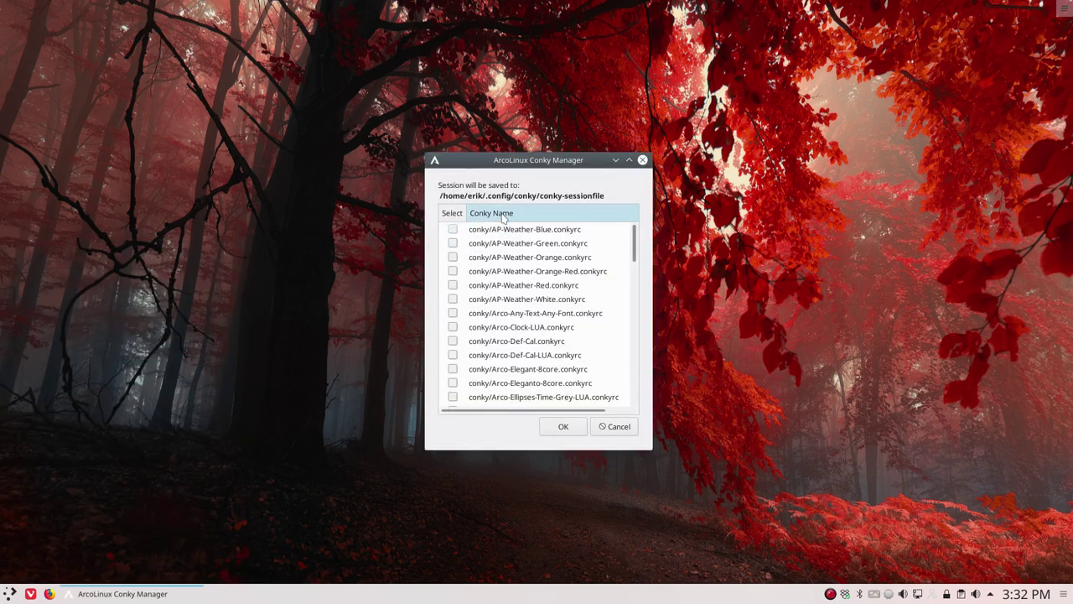
{"action": "left_click", "coordinate": [453, 243]}
{"action": "left_click", "coordinate": [453, 256]}
{"action": "left_click", "coordinate": [453, 271]}
{"action": "left_click", "coordinate": [453, 257]}
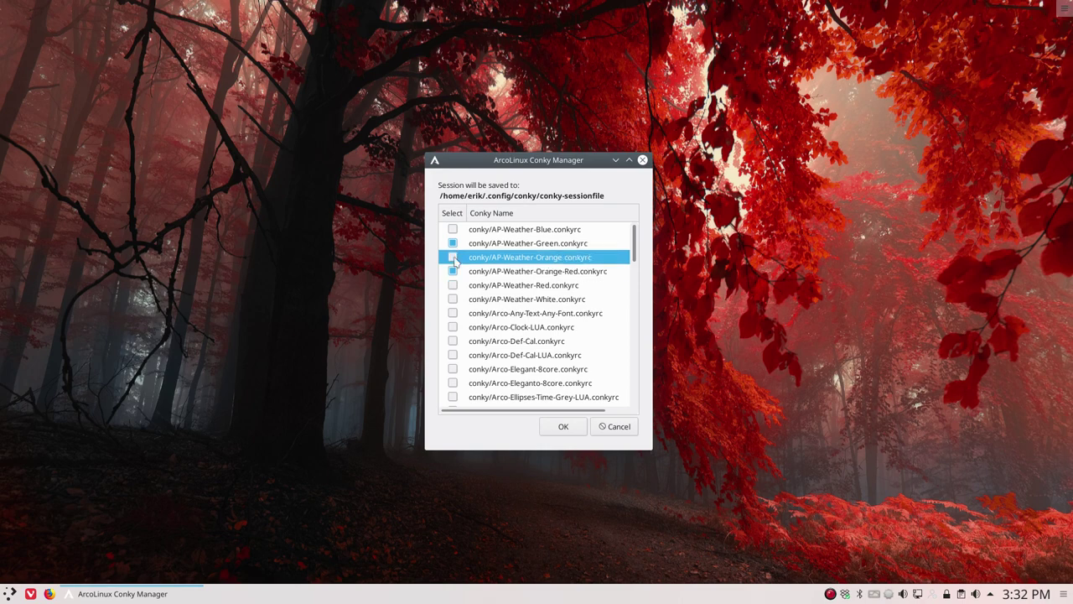
{"action": "left_click", "coordinate": [453, 243]}
{"action": "left_click", "coordinate": [453, 271]}
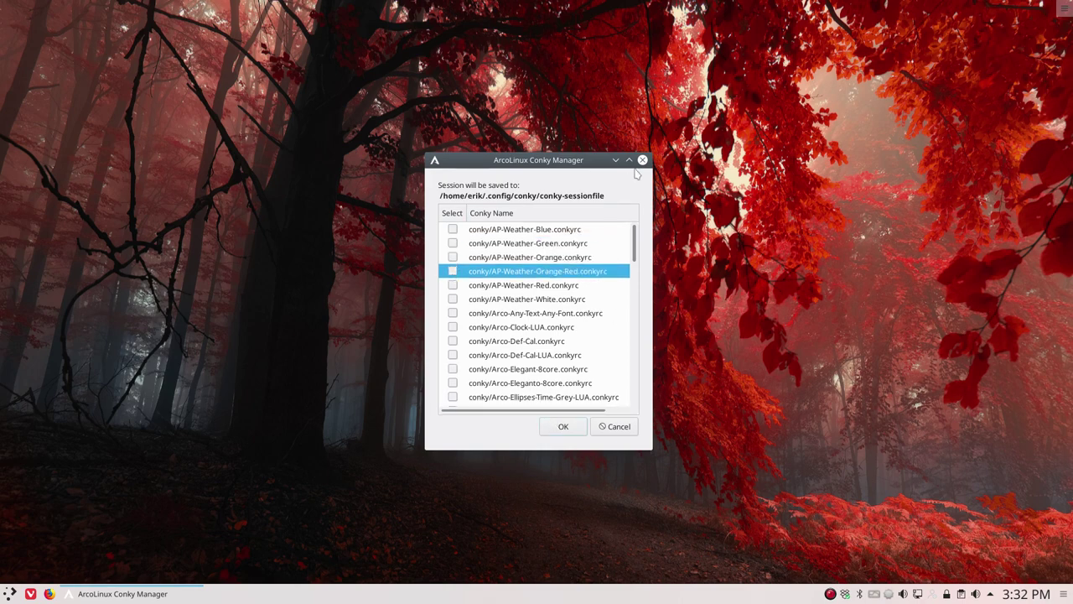
Enlarge the Conky Manager window and enable WO-conky-system-clock-erik.conkyrc and WO-conky-system-lua-v3-erik.conkyrc from the end of the list
{"action": "left_click_drag", "start_coordinate": [535, 165], "coordinate": [526, 158]}
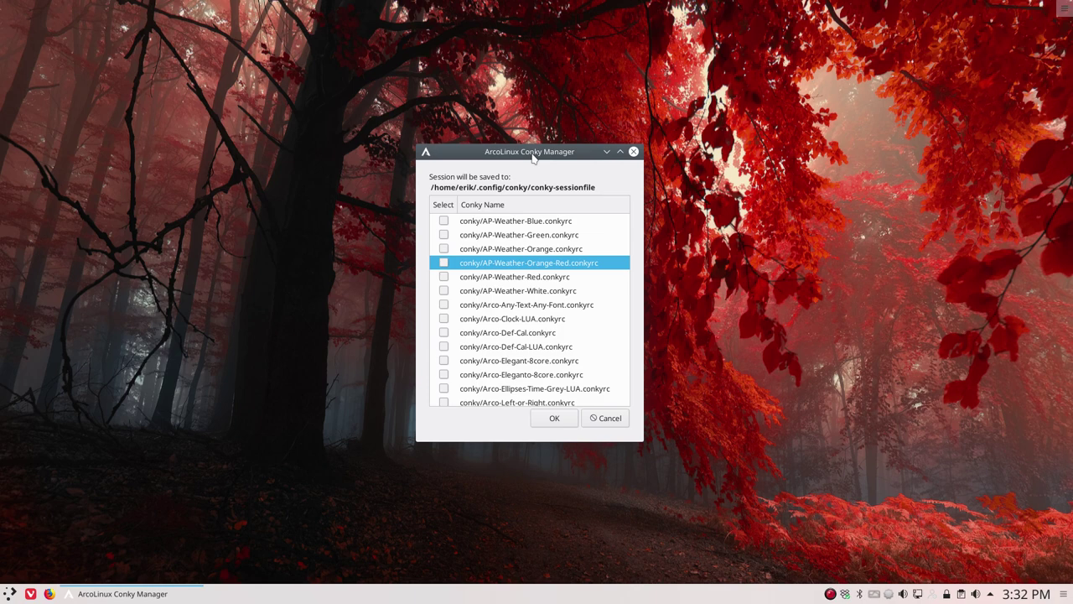
{"action": "left_click", "coordinate": [635, 155]}
{"action": "left_click_drag", "start_coordinate": [625, 235], "coordinate": [625, 384]}
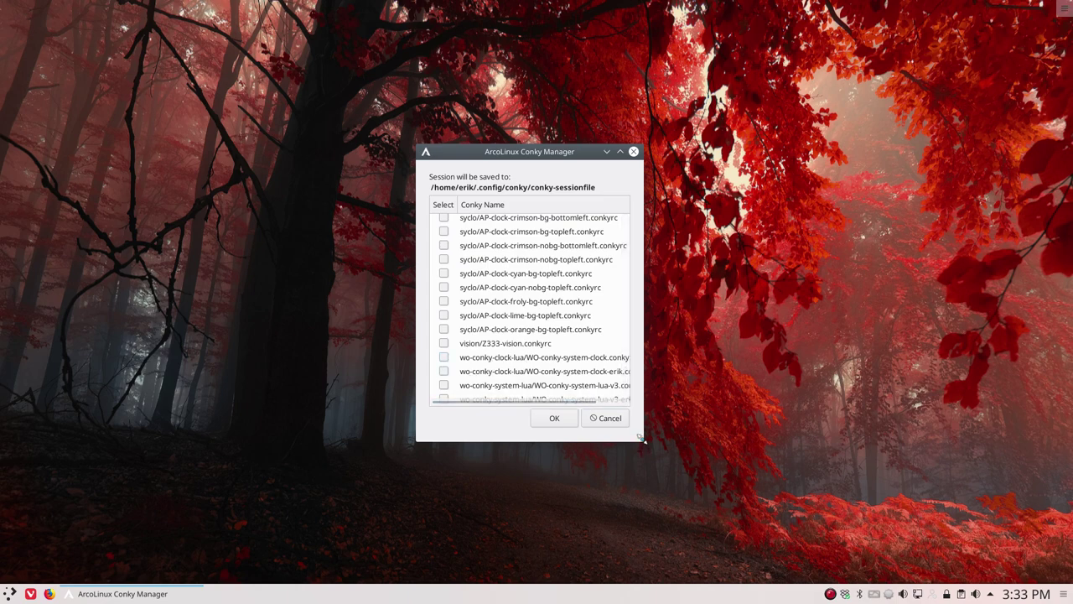
{"action": "left_click_drag", "start_coordinate": [646, 446], "coordinate": [701, 501]}
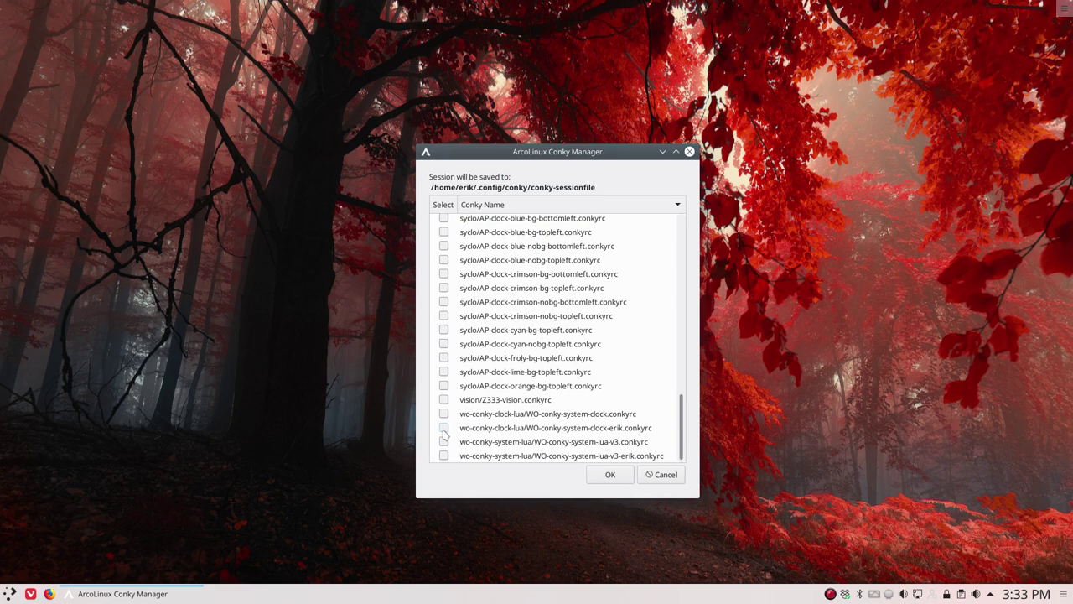
{"action": "left_click", "coordinate": [445, 429]}
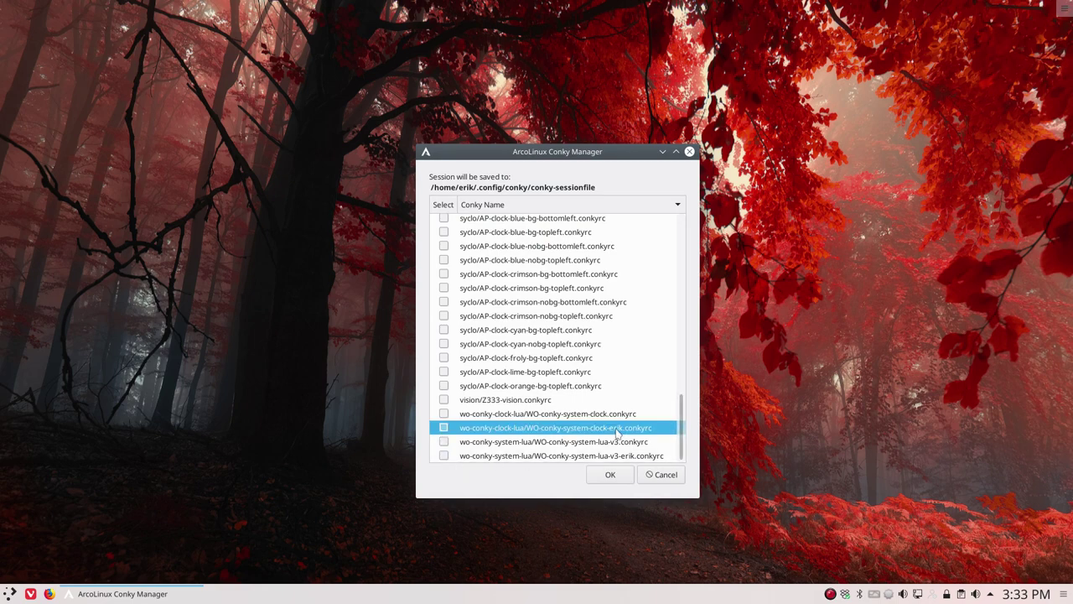
{"action": "left_click", "coordinate": [444, 455]}
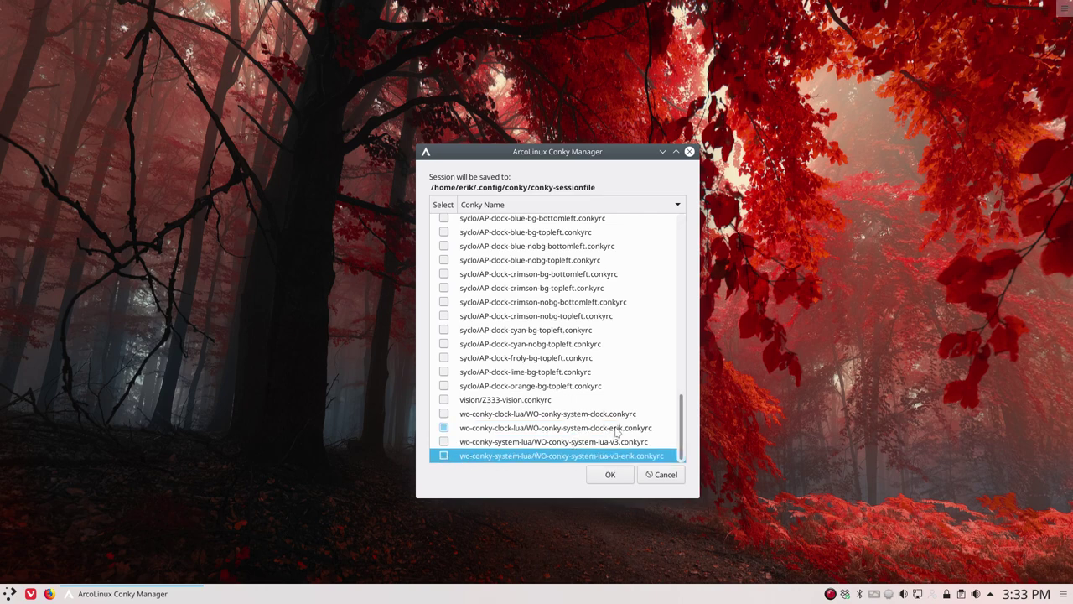
{"action": "left_click", "coordinate": [611, 475]}
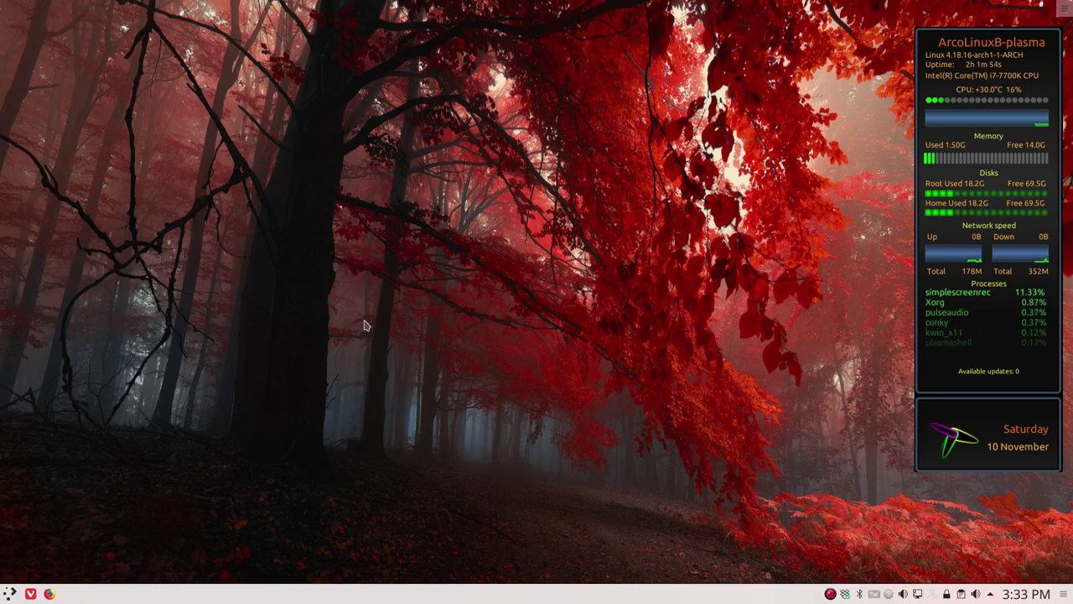
List the available commands starting with "am" in a new terminal and highlight am-conky-session
{"action": "key", "text": "ctrl+alt+t"}
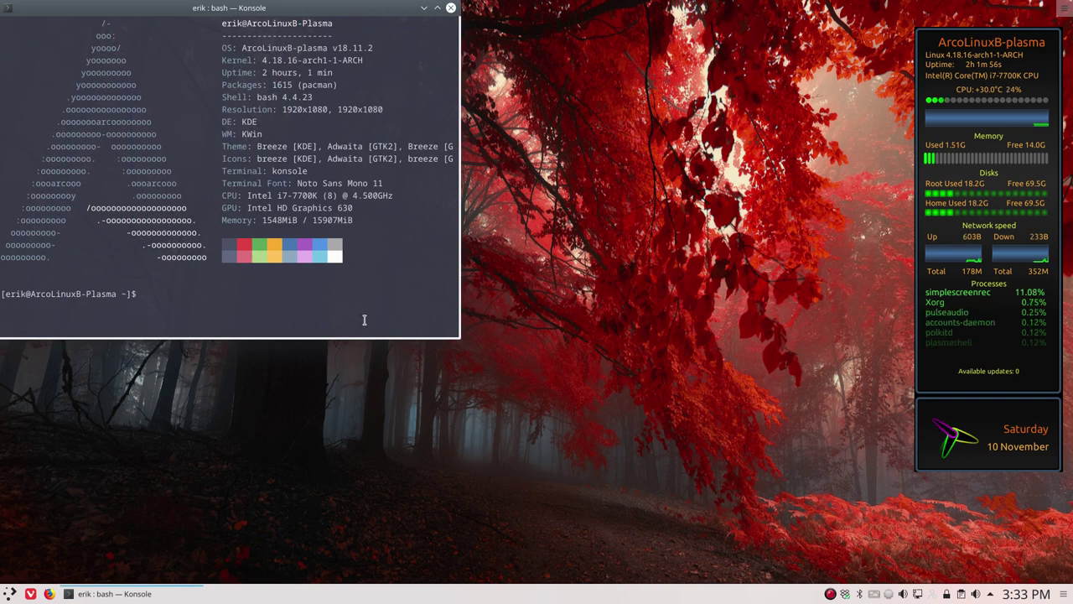
{"action": "type", "text": "am"}
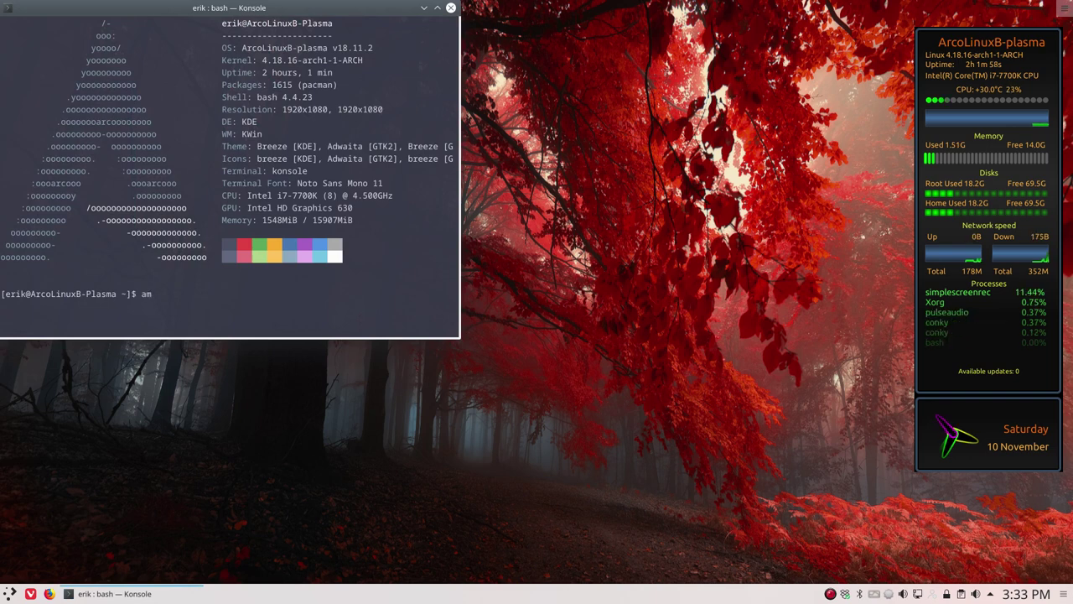
{"action": "key", "text": "Tab"}
{"action": "key", "text": "Tab"}
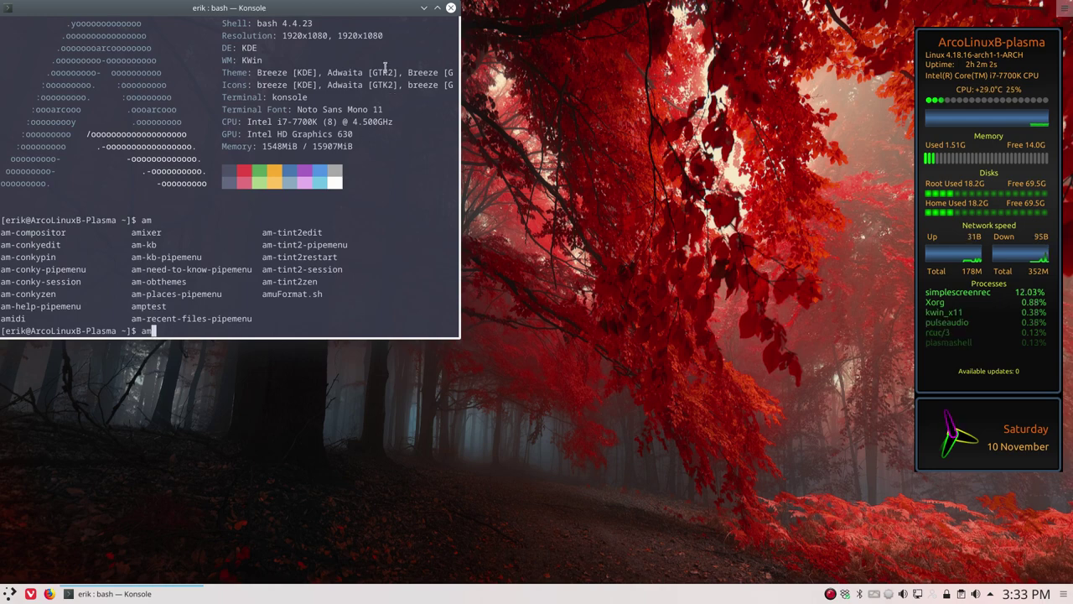
{"action": "left_click_drag", "start_coordinate": [151, 244], "coordinate": [442, 275]}
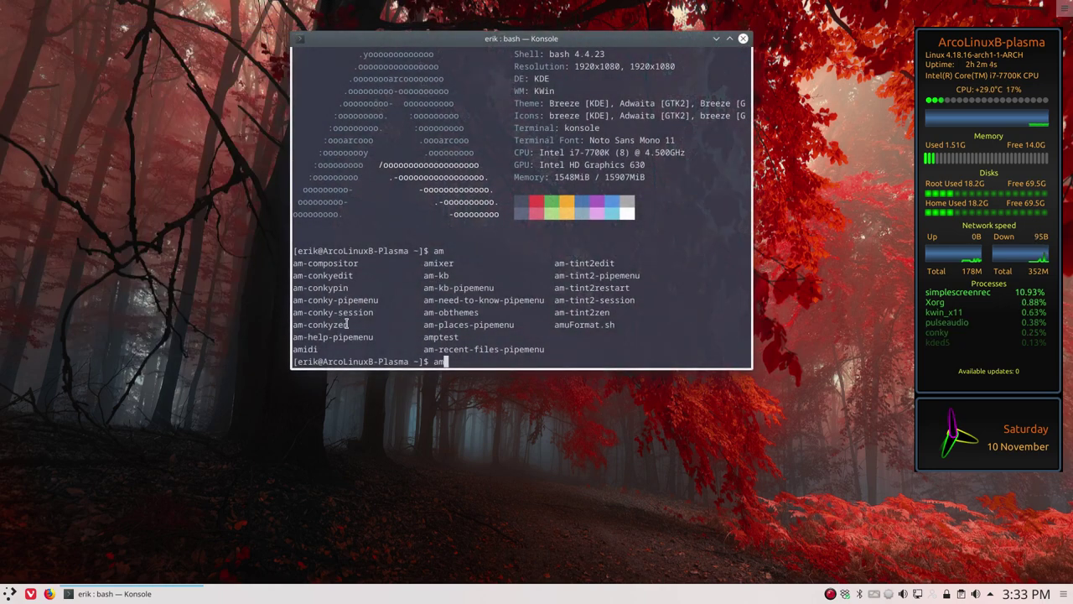
{"action": "left_click_drag", "start_coordinate": [351, 323], "coordinate": [293, 325]}
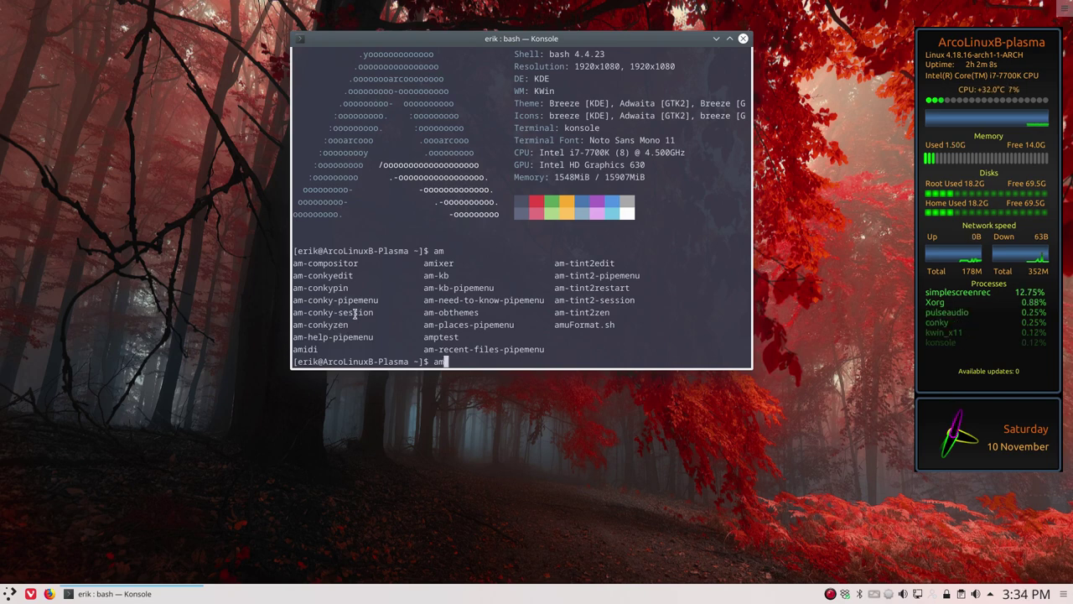
{"action": "left_click_drag", "start_coordinate": [374, 312], "coordinate": [292, 313]}
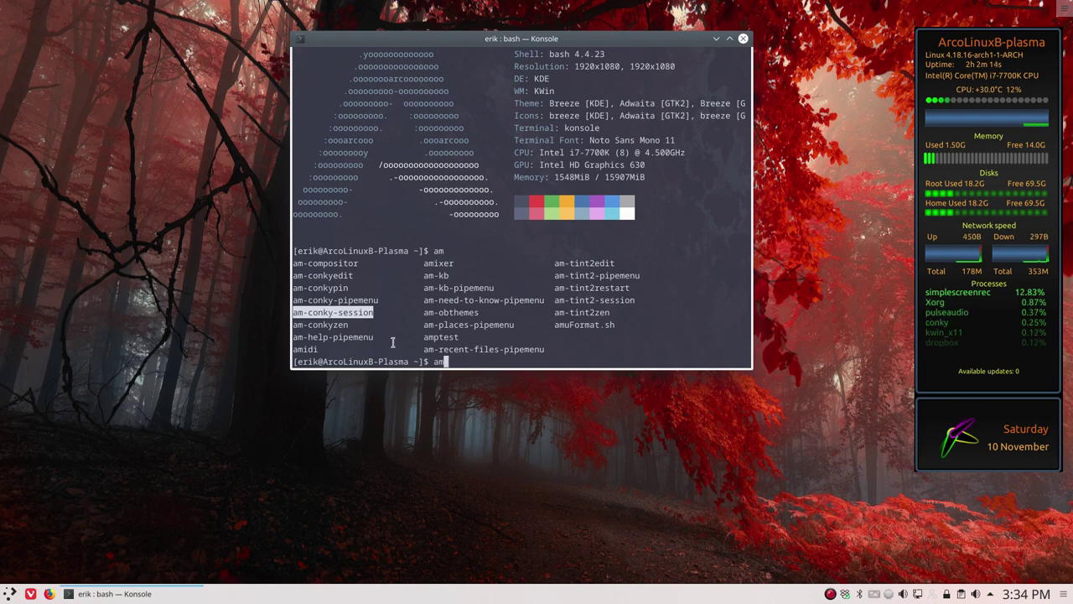
{"action": "left_click", "coordinate": [742, 39]}
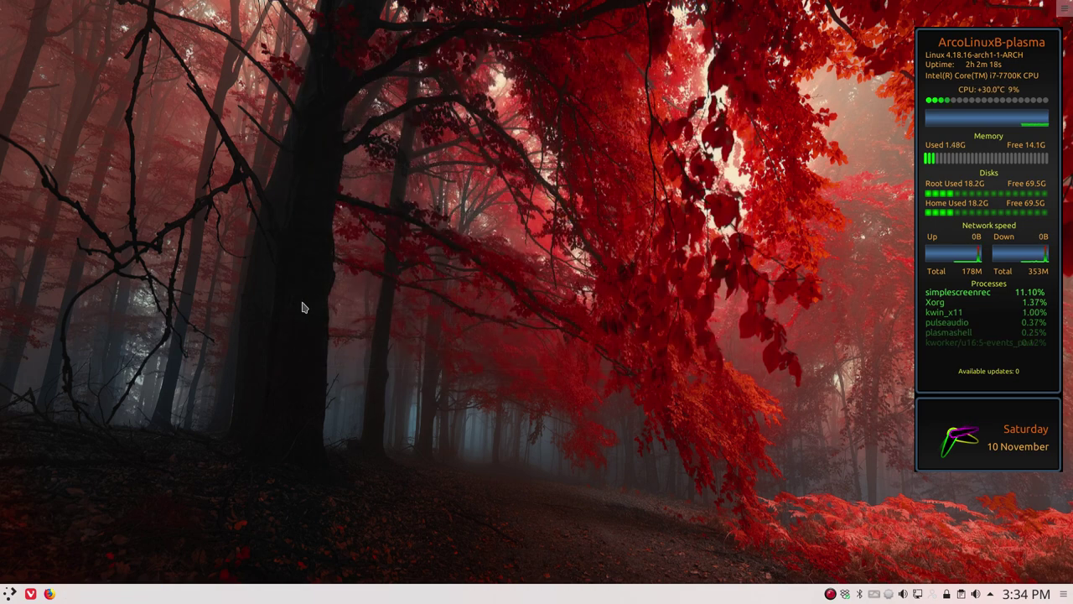
Browse to the .config/conky folder in the home directory and open conky-sessionfile in the text editor
{"action": "left_click", "coordinate": [12, 593]}
{"action": "left_click", "coordinate": [75, 319]}
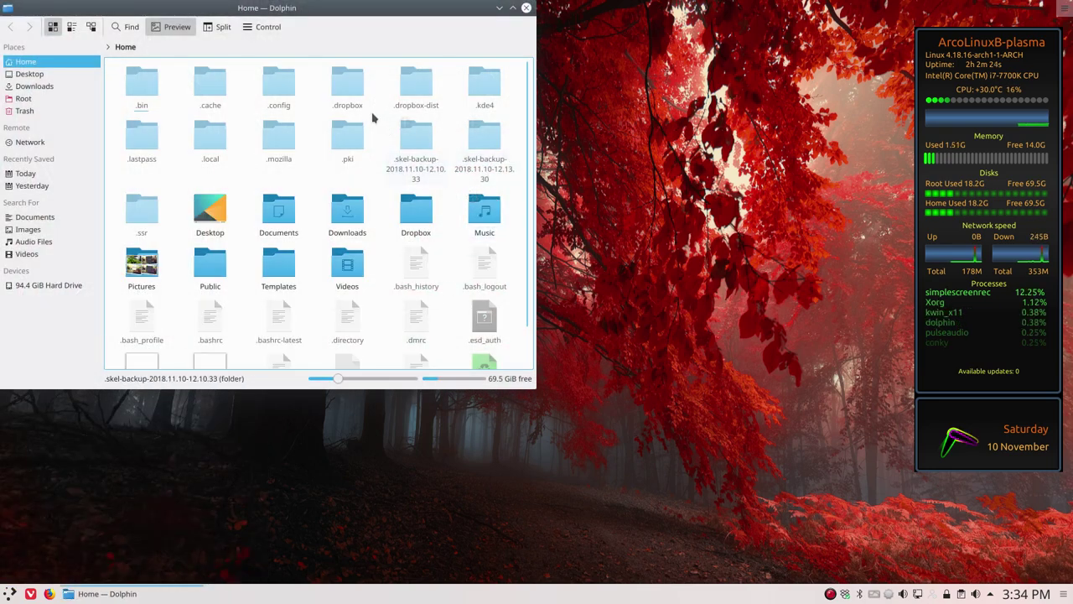
{"action": "left_click", "coordinate": [279, 84]}
{"action": "left_click", "coordinate": [349, 92]}
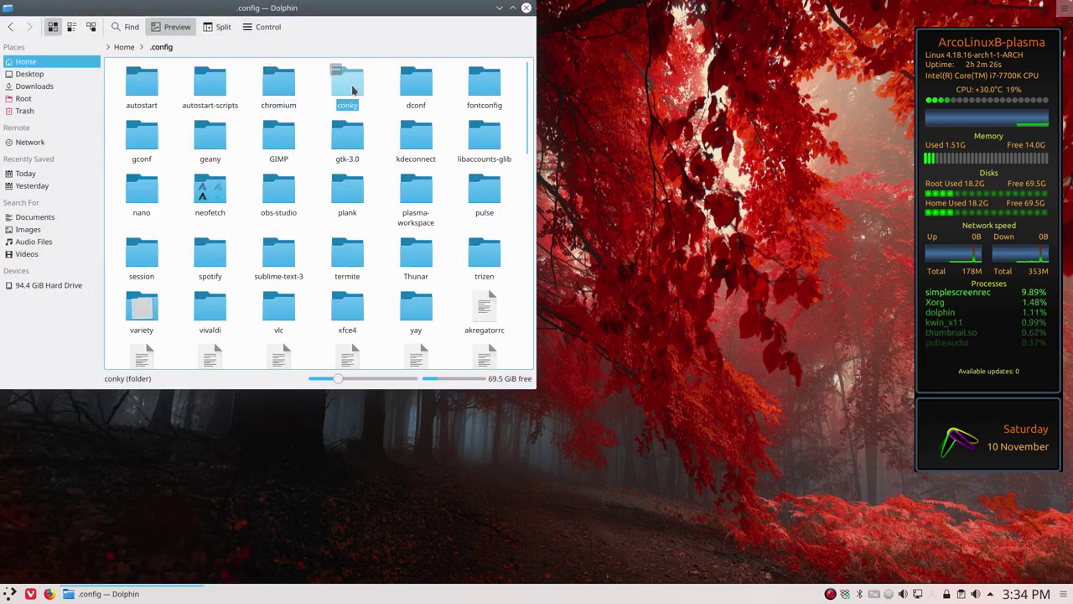
{"action": "scroll", "coordinate": [296, 289], "scroll_direction": "down", "scroll_amount": 5}
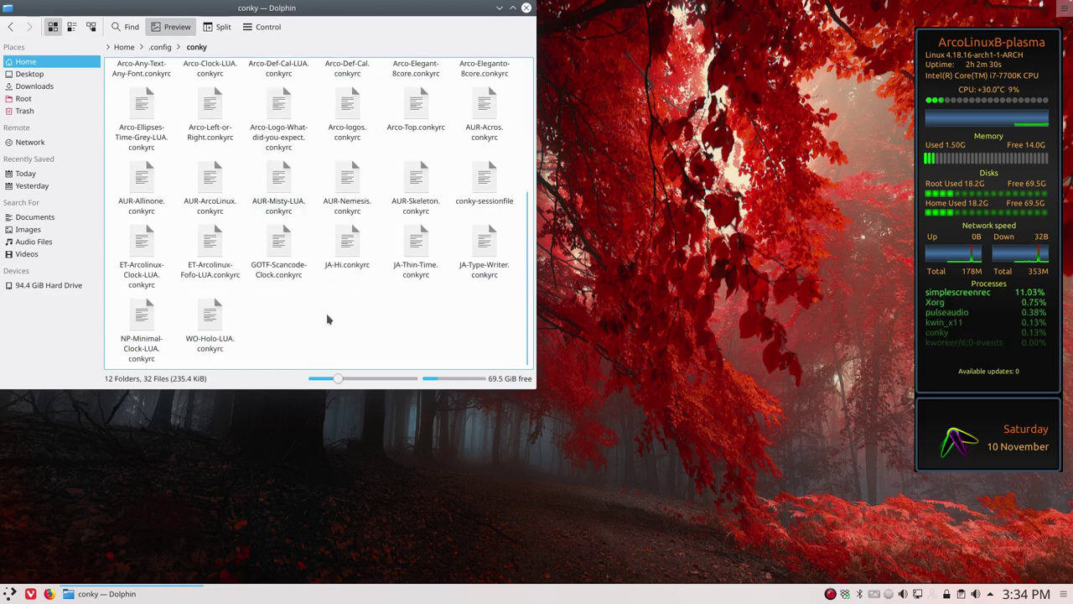
{"action": "scroll", "coordinate": [328, 318], "scroll_direction": "up", "scroll_amount": 5}
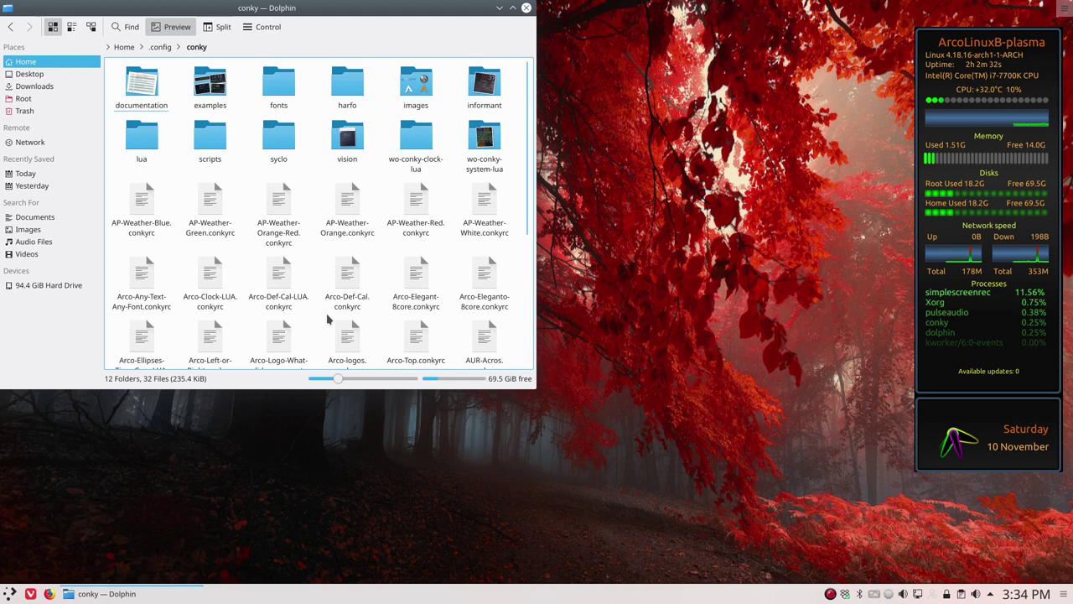
{"action": "scroll", "coordinate": [328, 319], "scroll_direction": "down", "scroll_amount": 3}
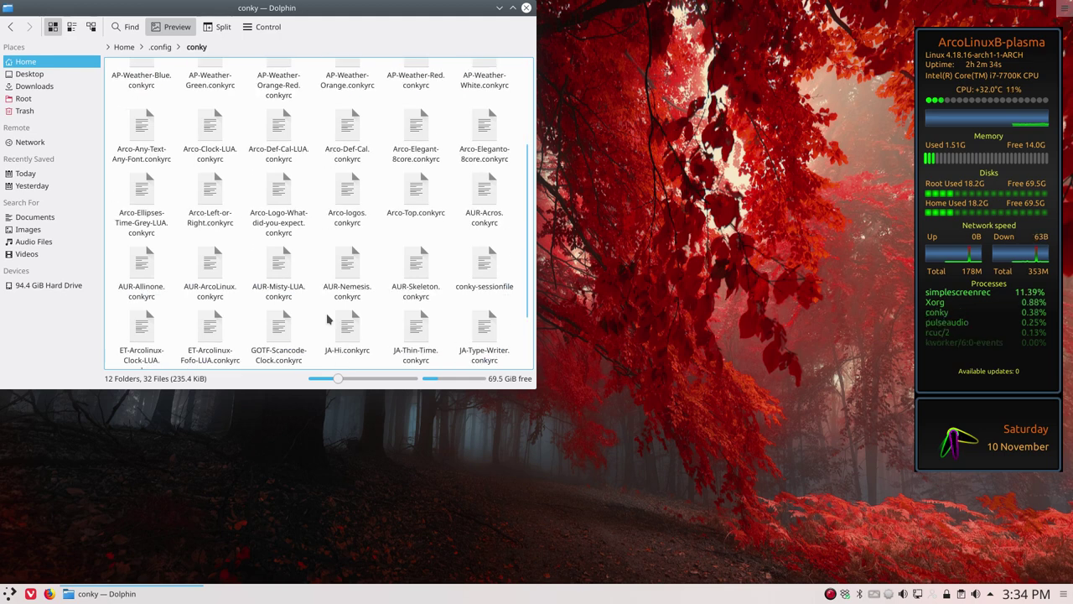
{"action": "left_click", "coordinate": [487, 270]}
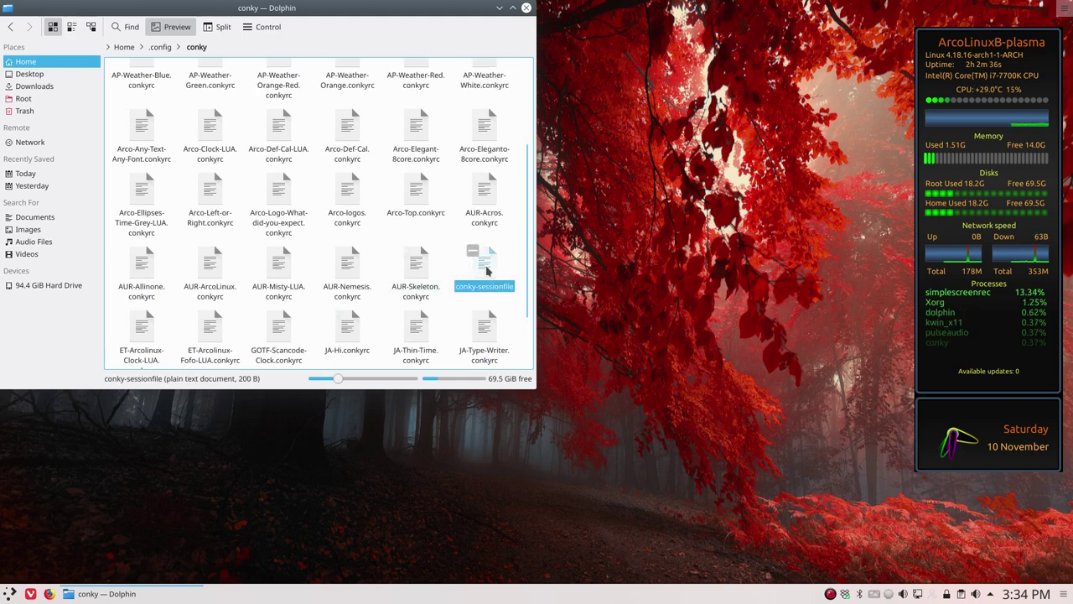
{"action": "double_click", "coordinate": [487, 270]}
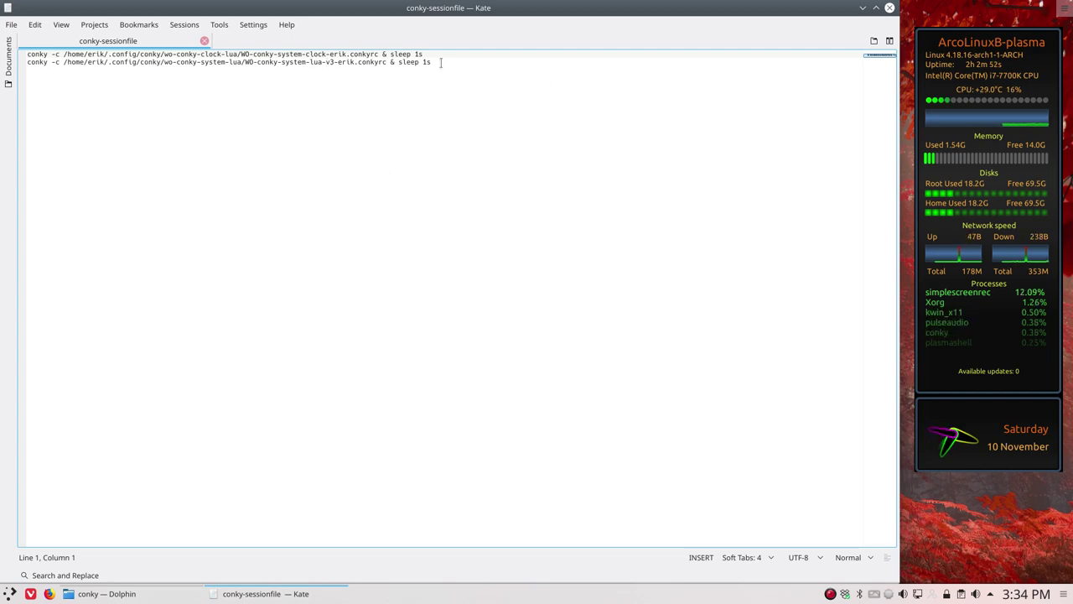
Review the two conky launch lines in conky-sessionfile, leaving them unedited, and close the editor and file manager
{"action": "left_click_drag", "start_coordinate": [436, 62], "coordinate": [11, 54]}
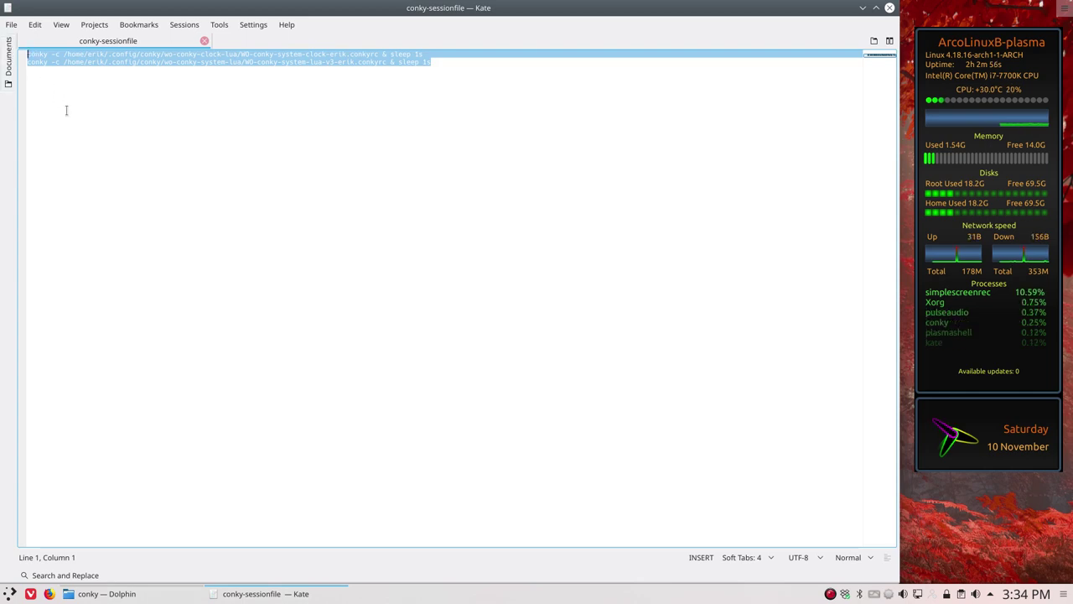
{"action": "left_click", "coordinate": [552, 78]}
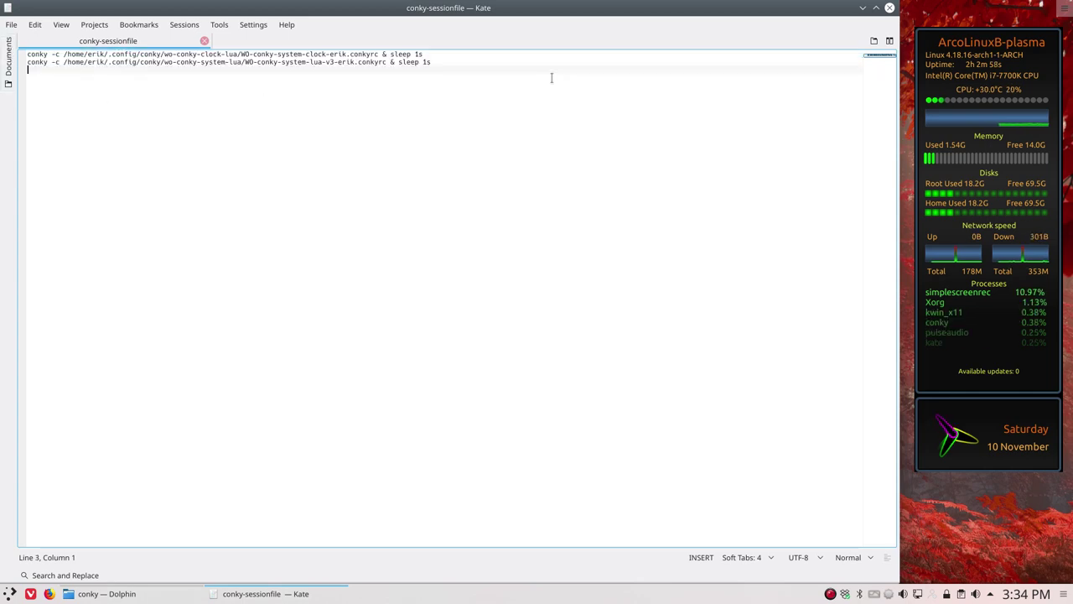
{"action": "left_click", "coordinate": [889, 8]}
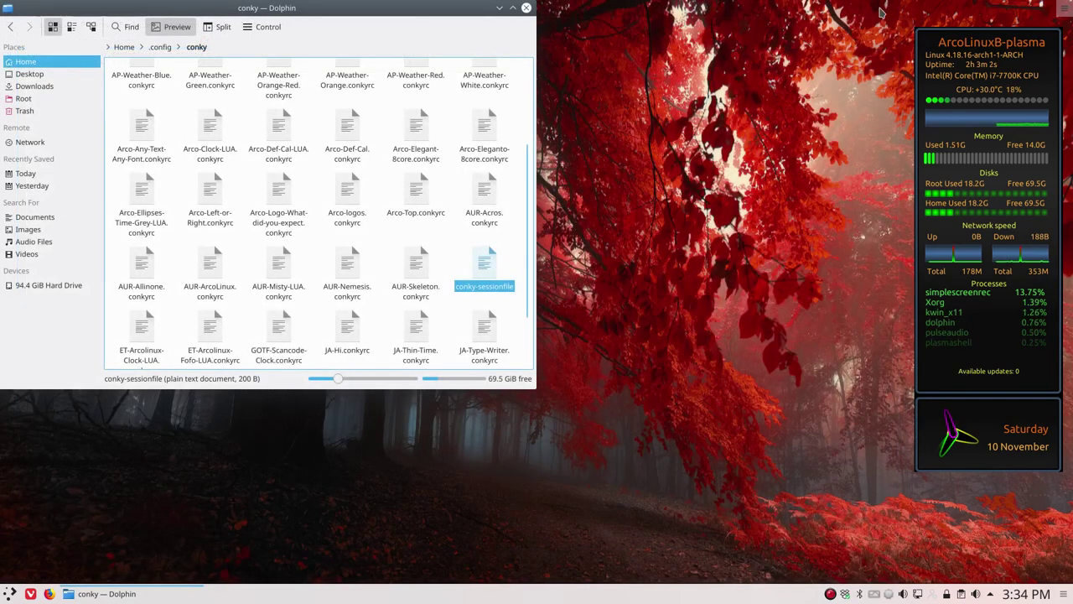
{"action": "left_click", "coordinate": [526, 8]}
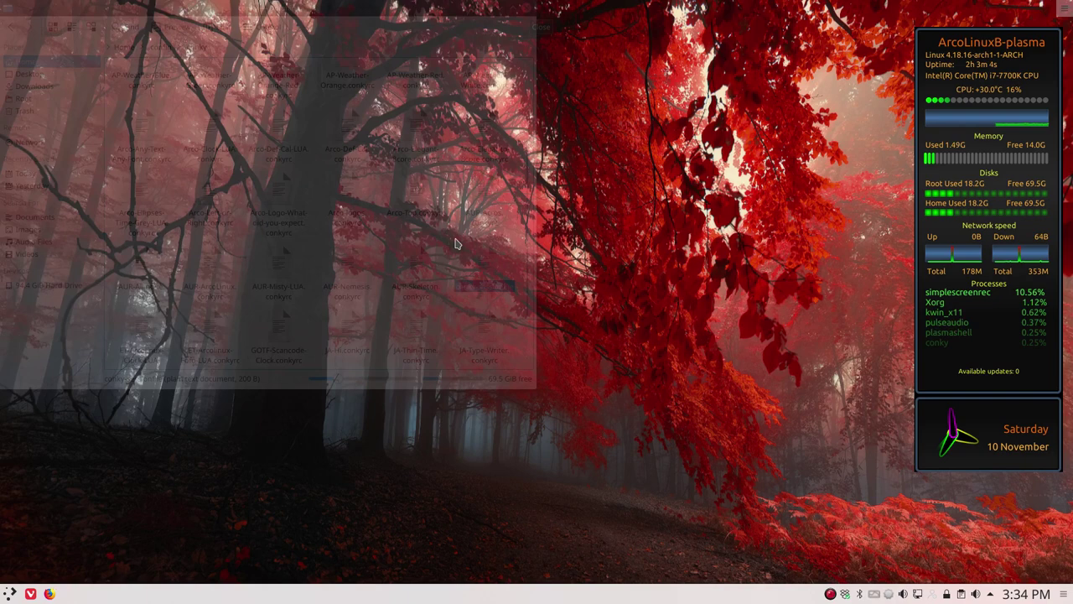
Look up am-conky-session again among the terminal commands starting with "am" and close the terminal
{"action": "key", "text": "ctrl+alt+t"}
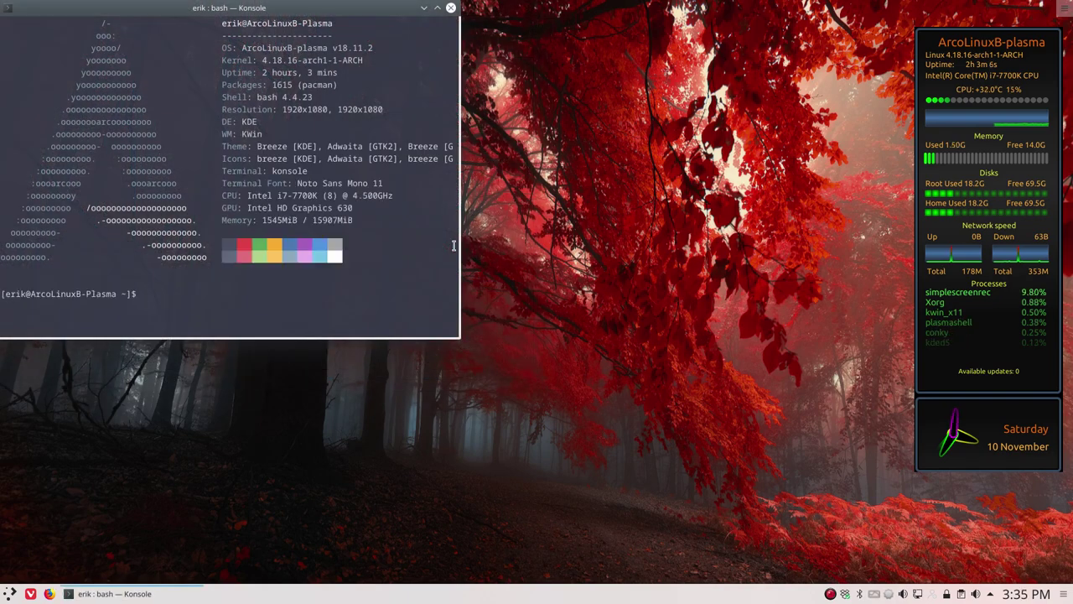
{"action": "type", "text": "am"}
{"action": "key", "text": "Tab"}
{"action": "key", "text": "Tab"}
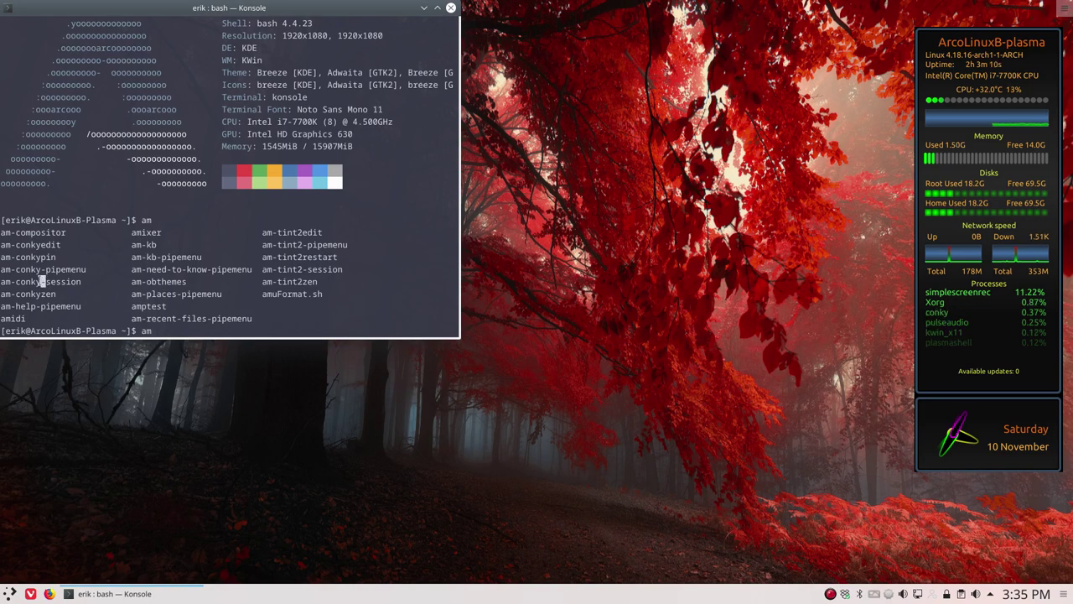
{"action": "left_click_drag", "start_coordinate": [45, 282], "coordinate": [2, 282]}
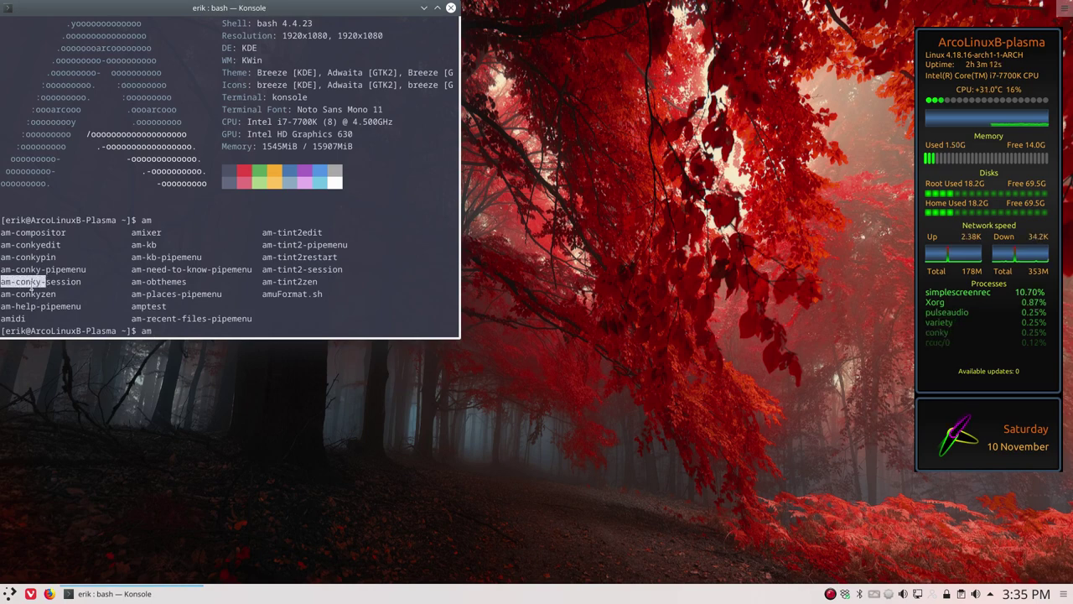
{"action": "left_click", "coordinate": [450, 8]}
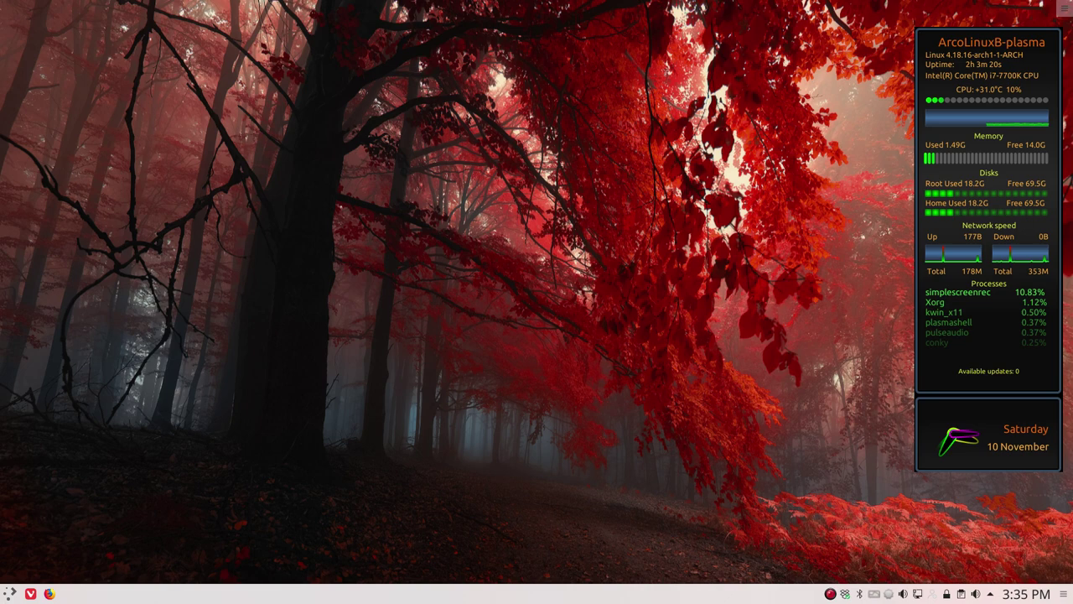
Open the Autostart settings under Startup and Shutdown in System Settings
{"action": "left_click", "coordinate": [10, 592]}
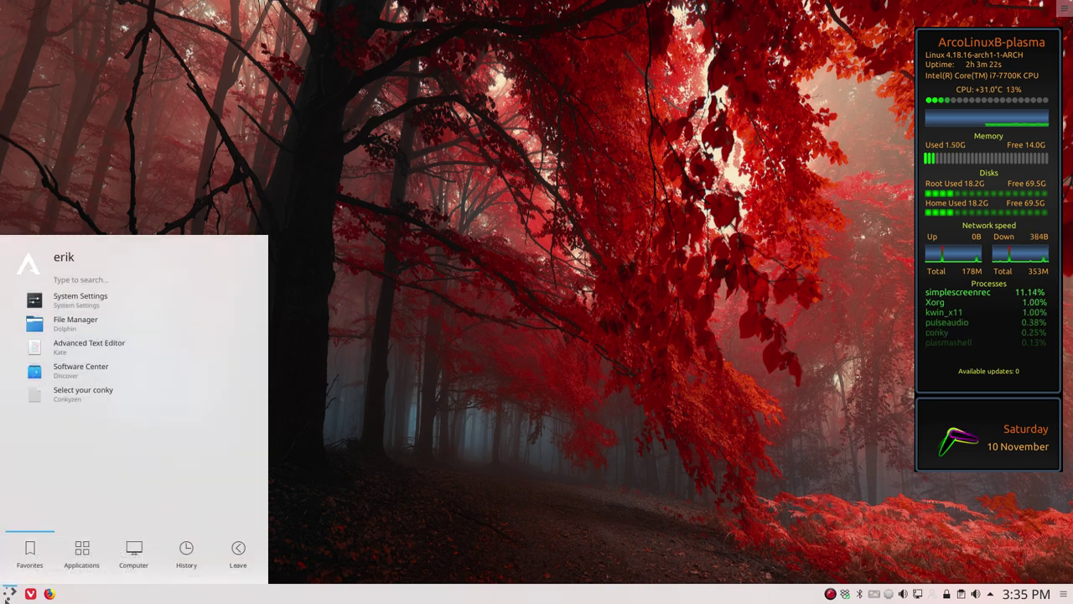
{"action": "left_click", "coordinate": [70, 304]}
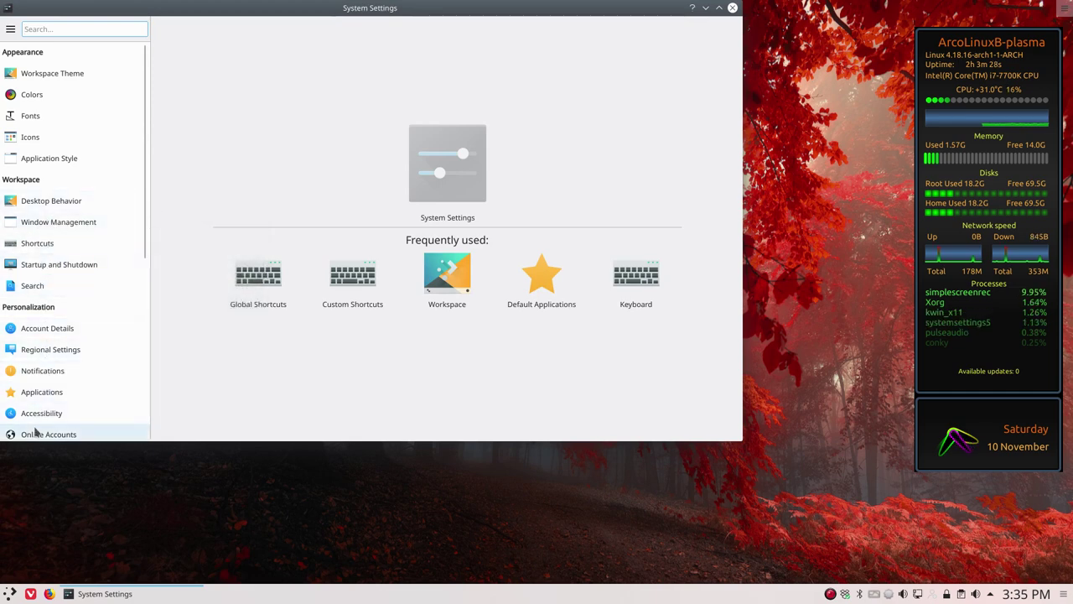
{"action": "left_click", "coordinate": [44, 277]}
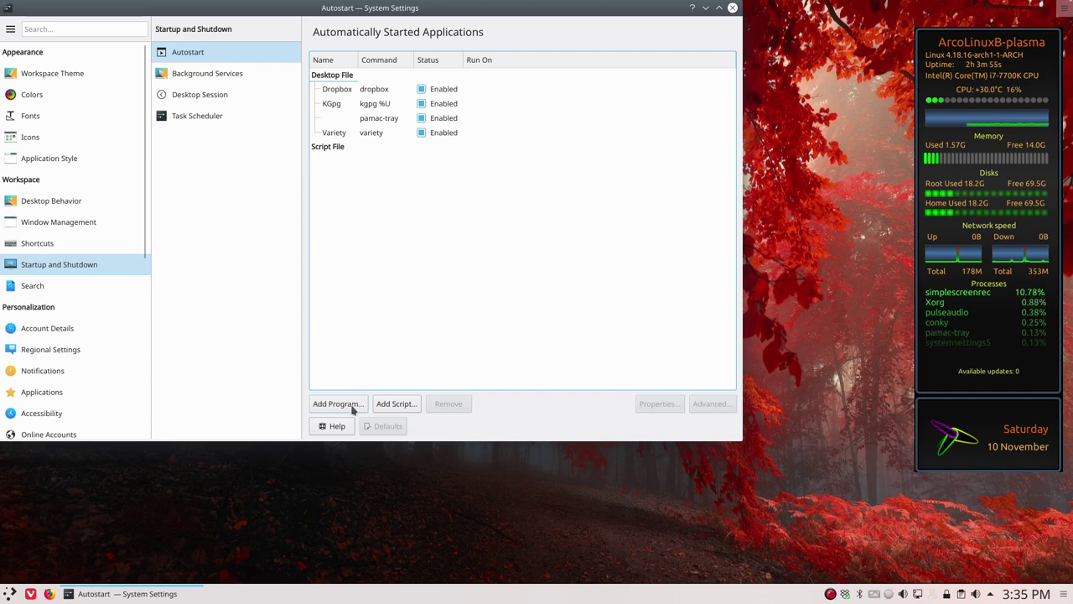
Add am-conky-session as a program to the automatically started applications
{"action": "left_click", "coordinate": [337, 403]}
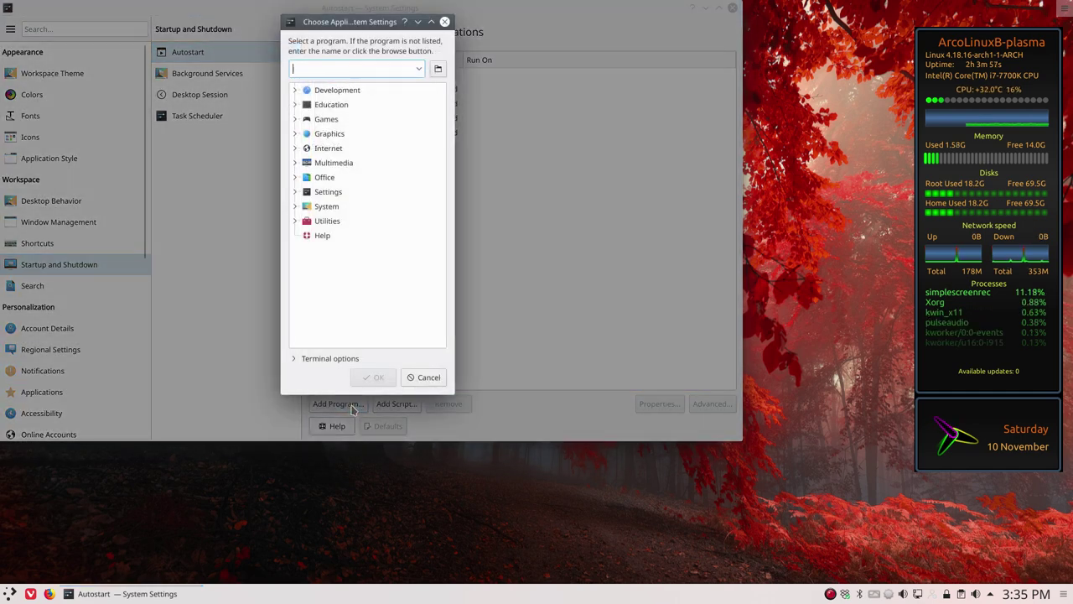
{"action": "type", "text": "am-con"}
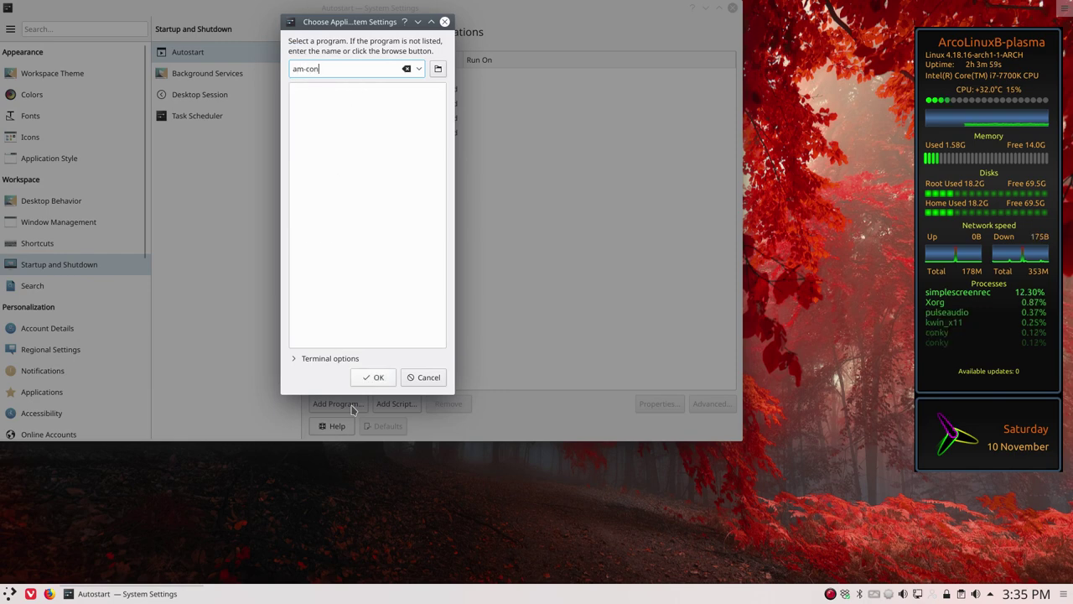
{"action": "type", "text": "ky-ss"}
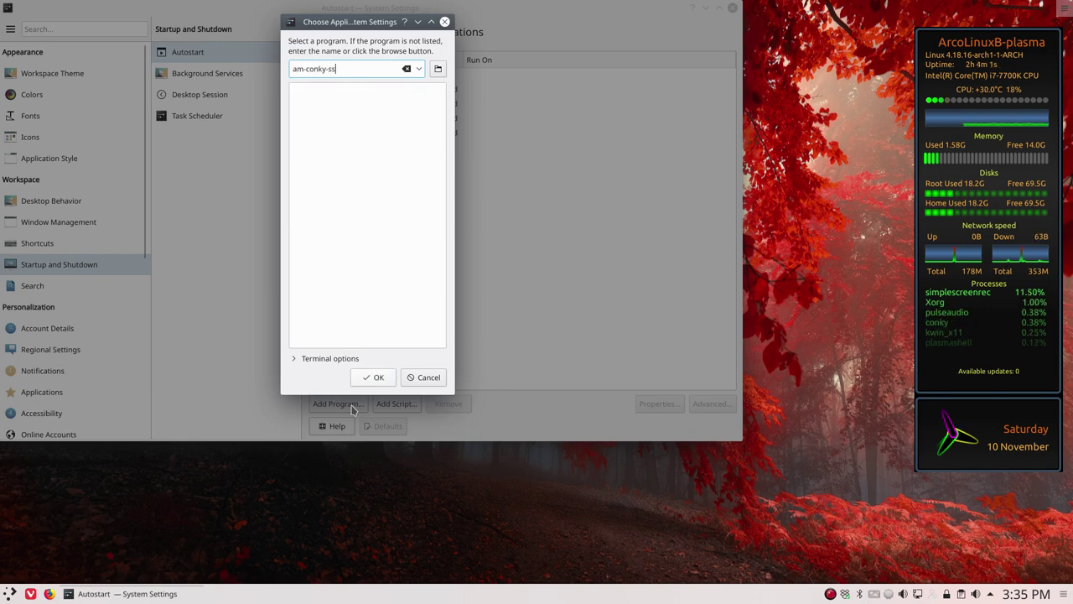
{"action": "key", "text": "BackSpace"}
{"action": "type", "text": "ession"}
{"action": "left_click", "coordinate": [378, 380]}
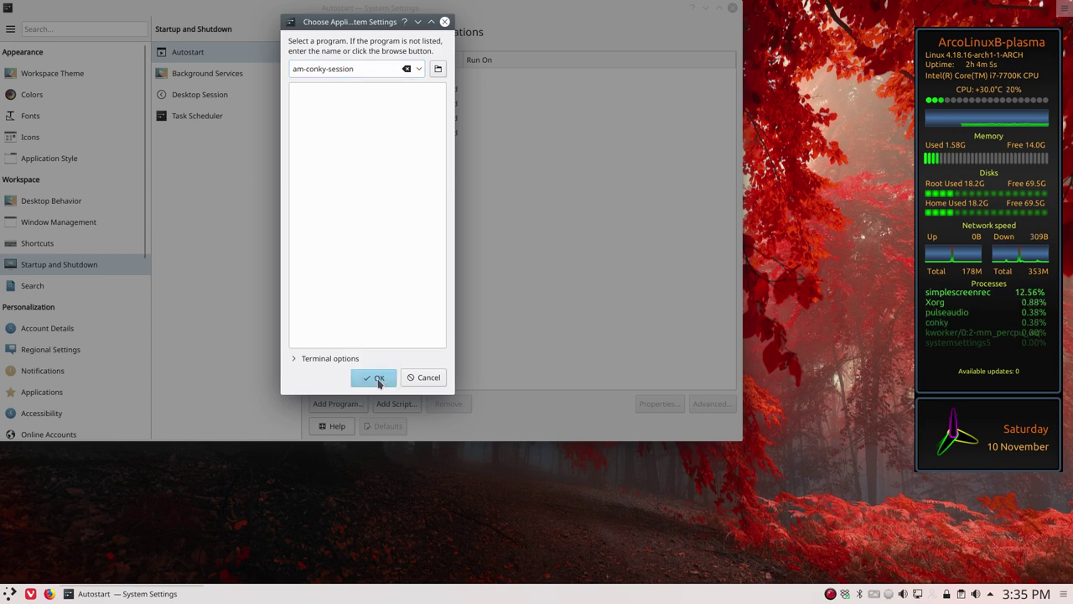
{"action": "left_click", "coordinate": [378, 379]}
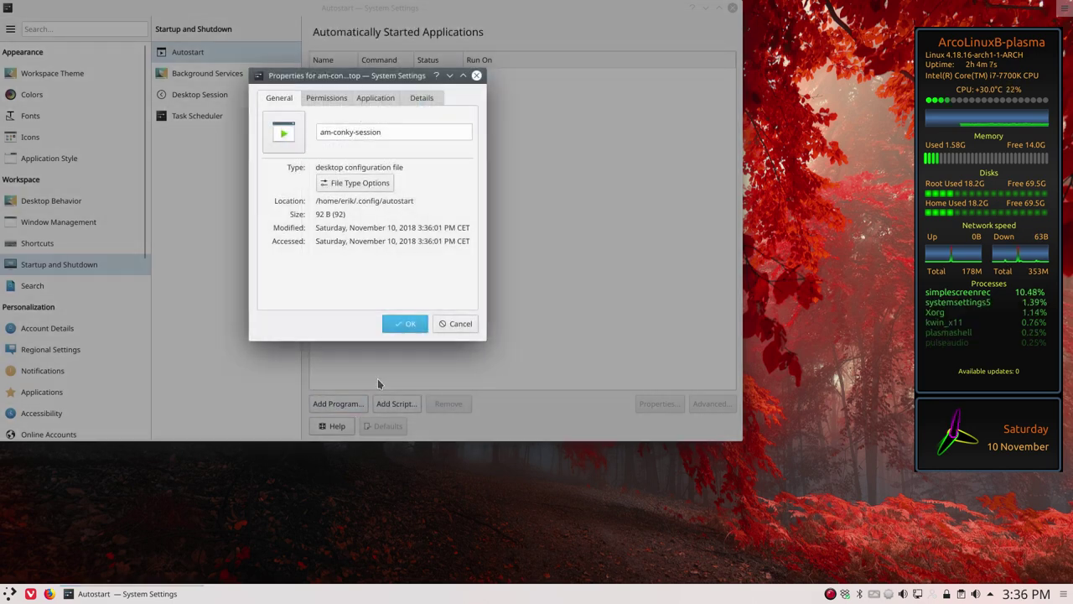
Check the permissions, application and details properties of the am-conky-session entry and accept them without changes
{"action": "left_click", "coordinate": [327, 99]}
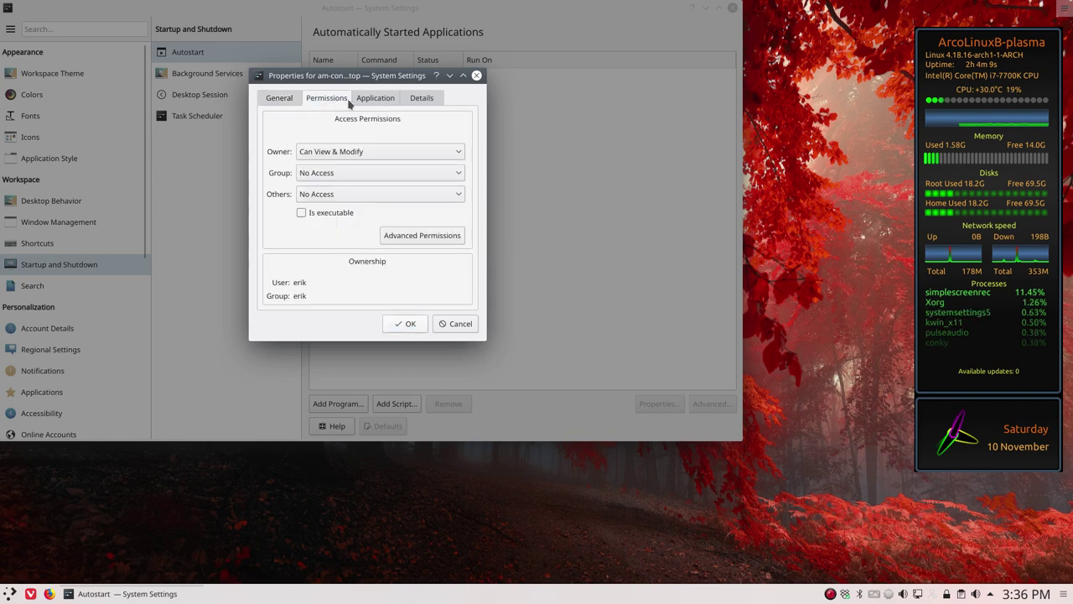
{"action": "left_click", "coordinate": [375, 98]}
{"action": "left_click", "coordinate": [422, 98]}
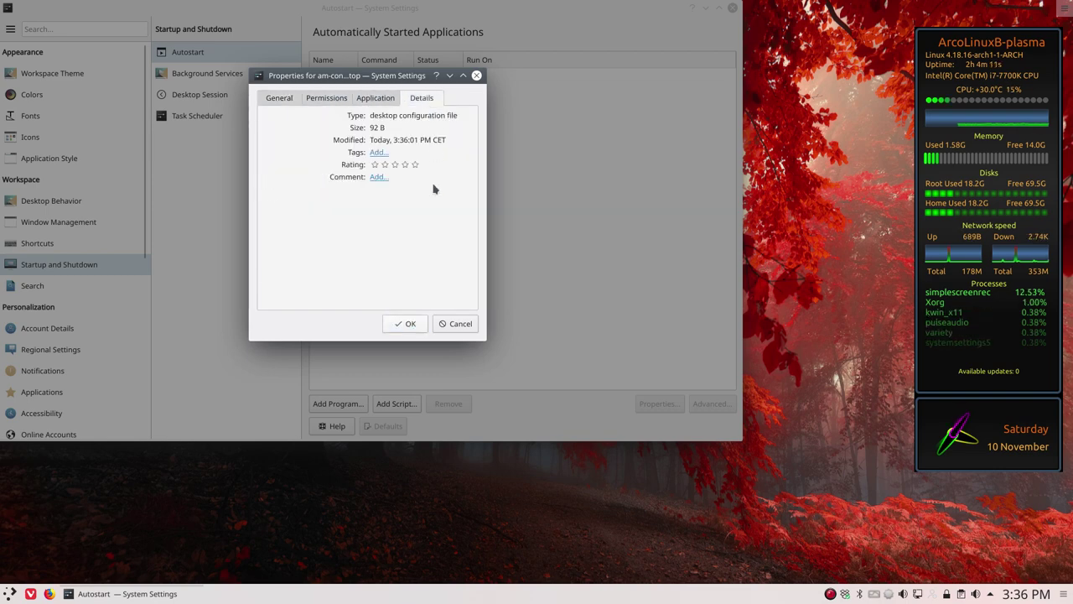
{"action": "left_click", "coordinate": [407, 323]}
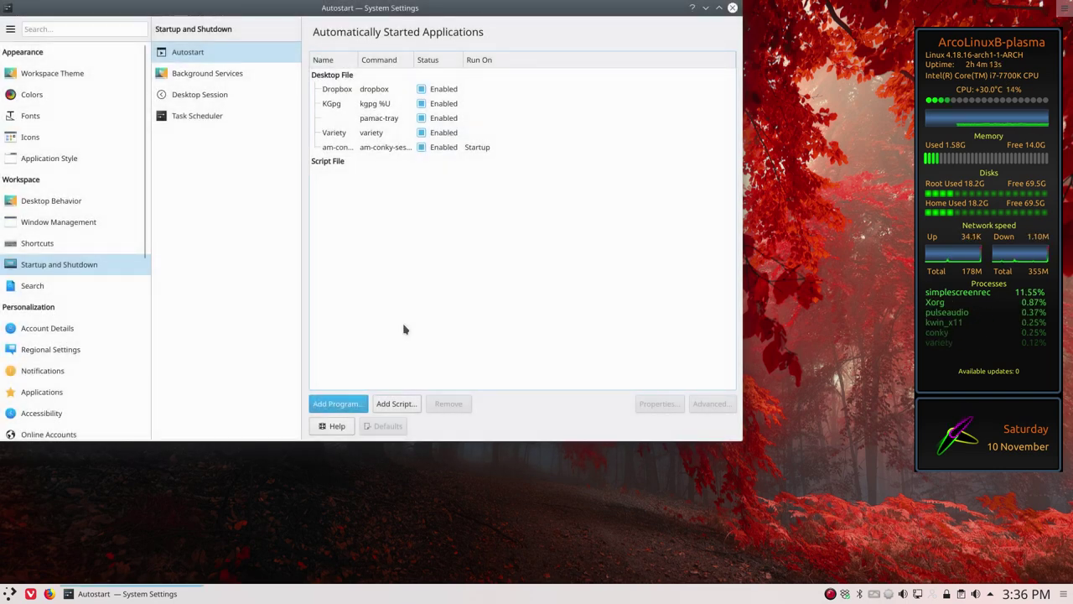
Widen the Name column of the autostart list, check the am-conky-session entry and close System Settings
{"action": "double_click", "coordinate": [358, 59]}
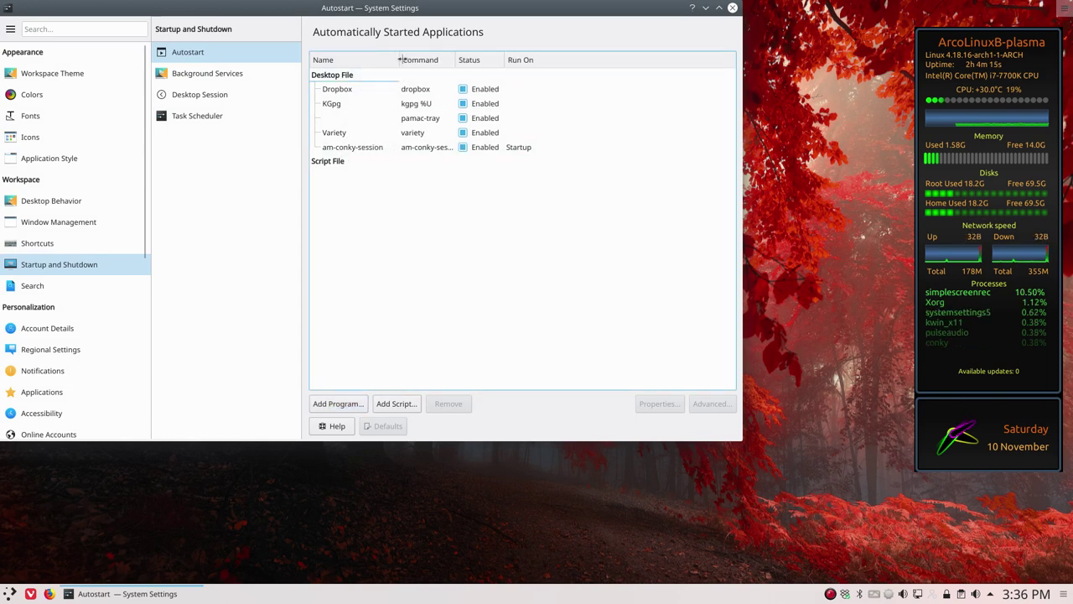
{"action": "left_click", "coordinate": [377, 150]}
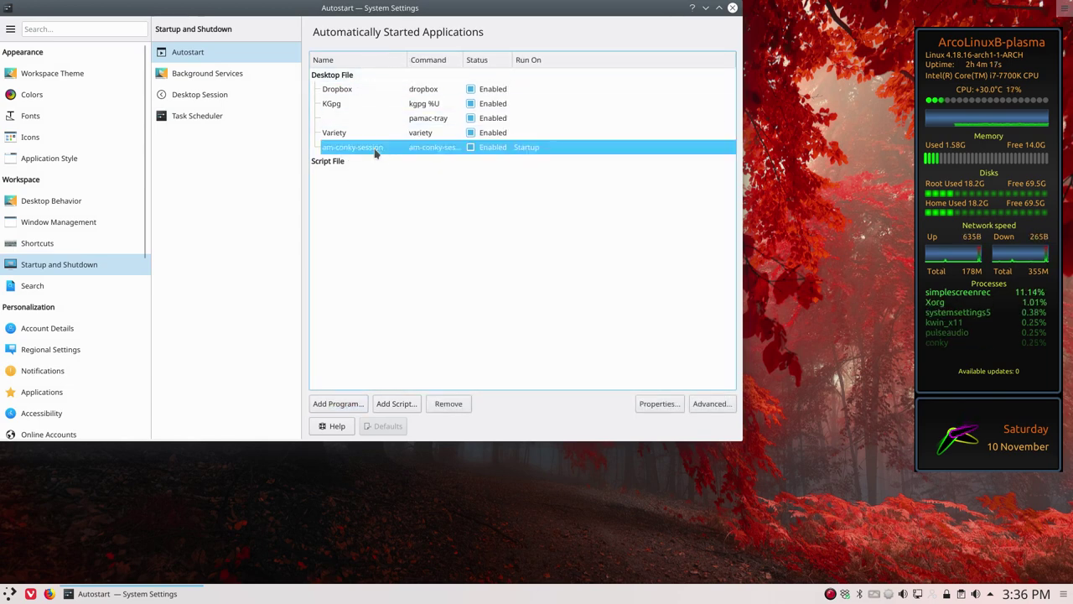
{"action": "left_click", "coordinate": [734, 10]}
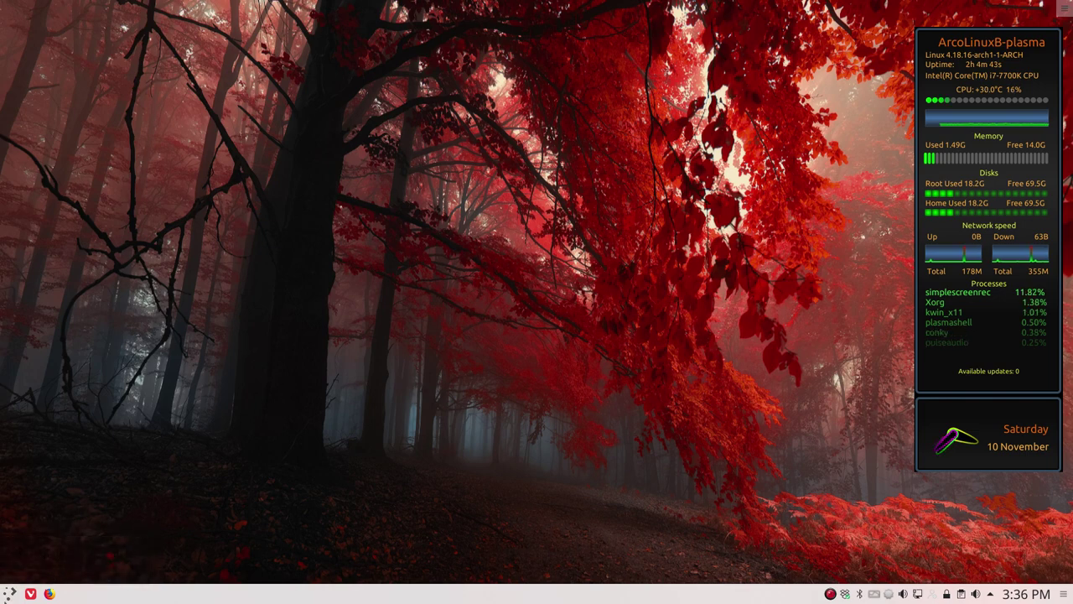
Reopen System Settings maximized and expand the personal group, the last one listed in the custom shortcuts
{"action": "left_click", "coordinate": [11, 595]}
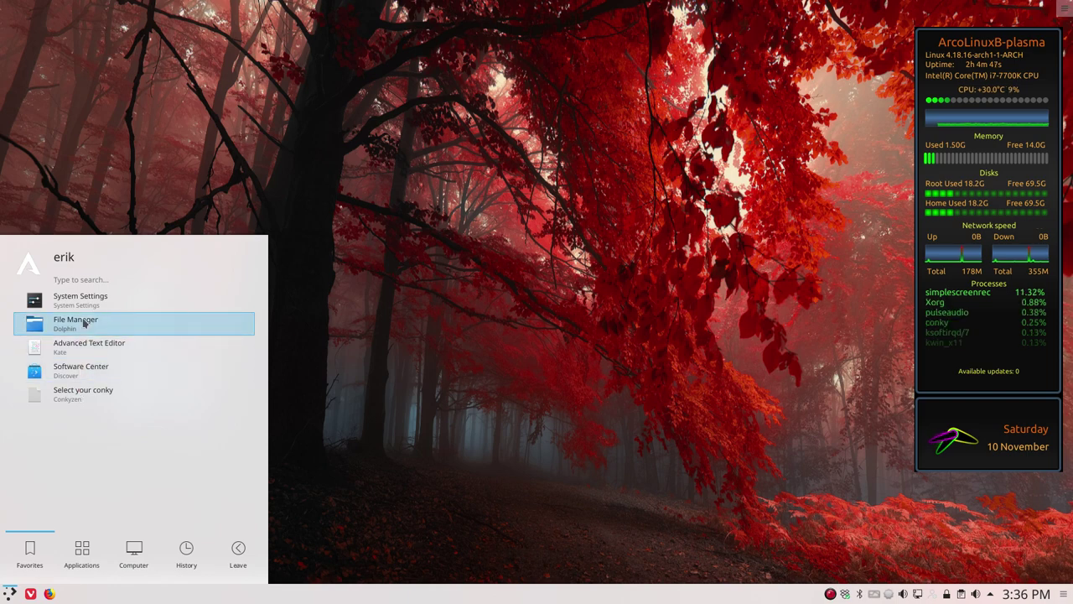
{"action": "left_click", "coordinate": [429, 321]}
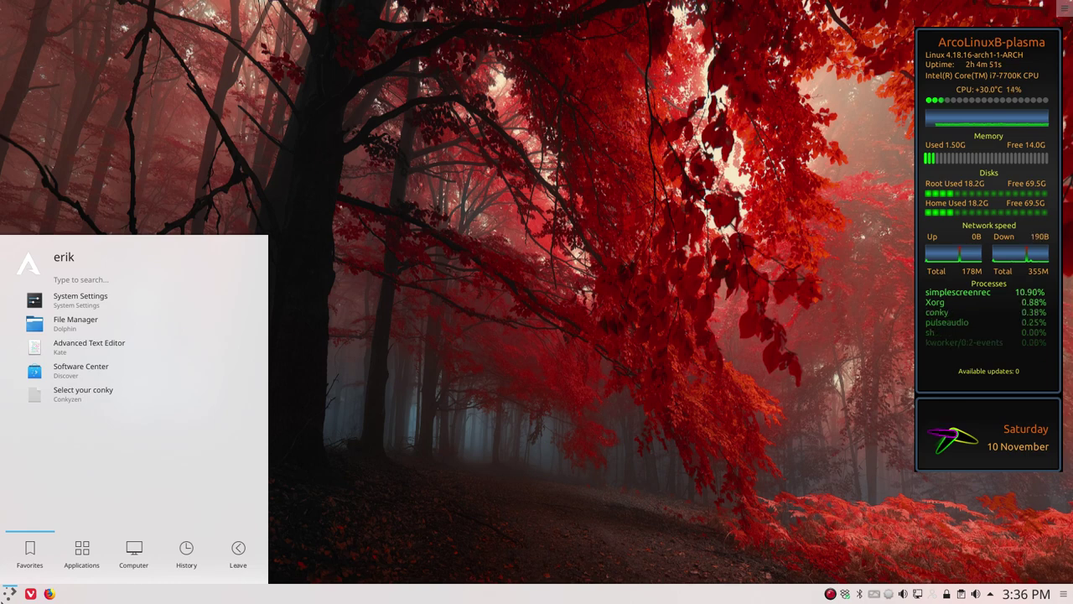
{"action": "left_click", "coordinate": [215, 298]}
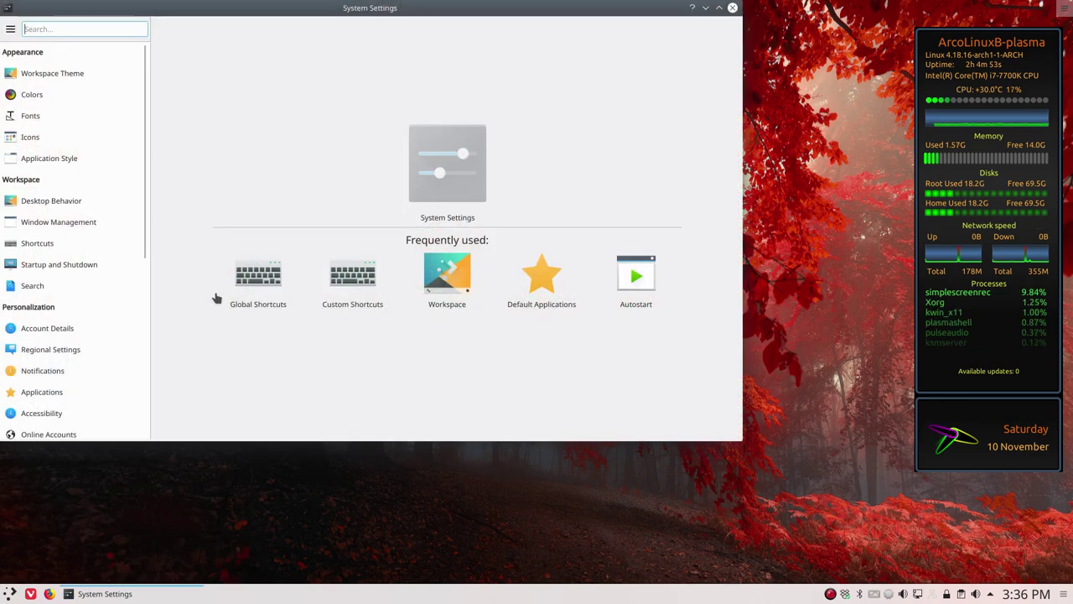
{"action": "double_click", "coordinate": [268, 14]}
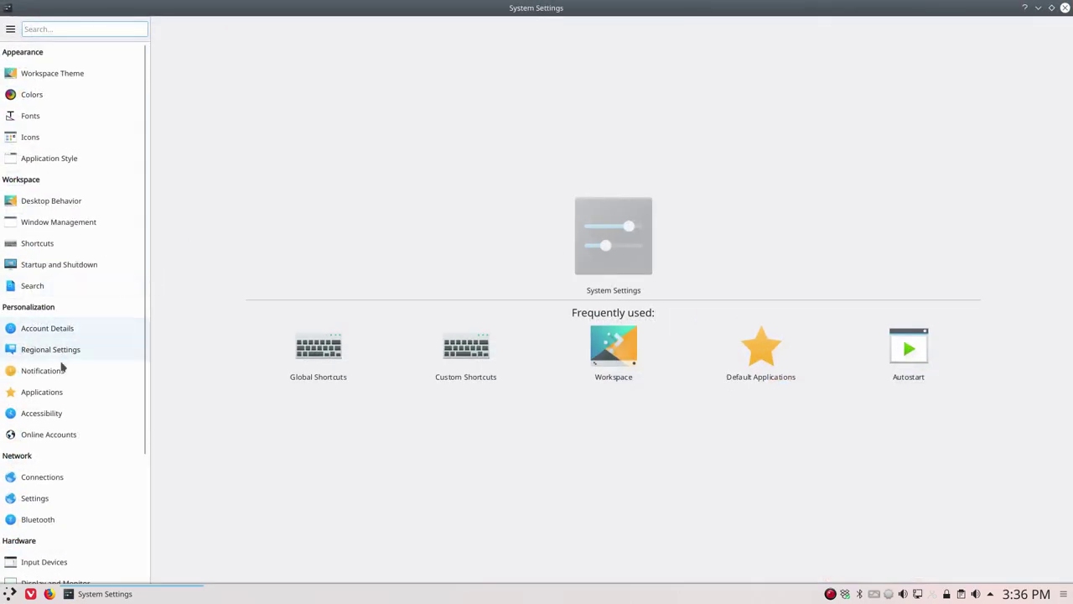
{"action": "mouse_move", "coordinate": [60, 397]}
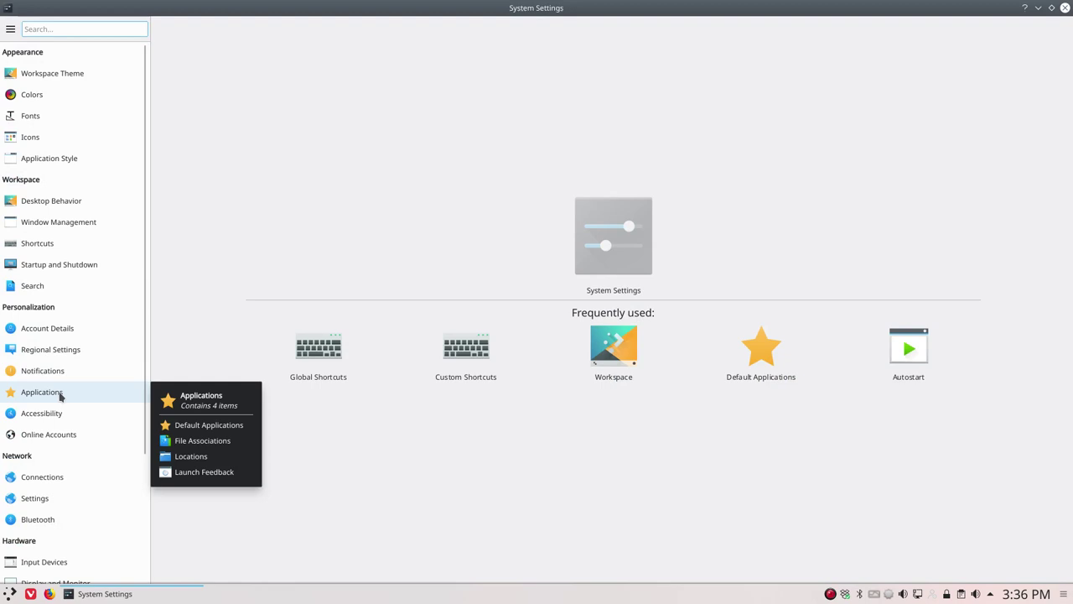
{"action": "left_click", "coordinate": [55, 244]}
{"action": "left_click", "coordinate": [223, 126]}
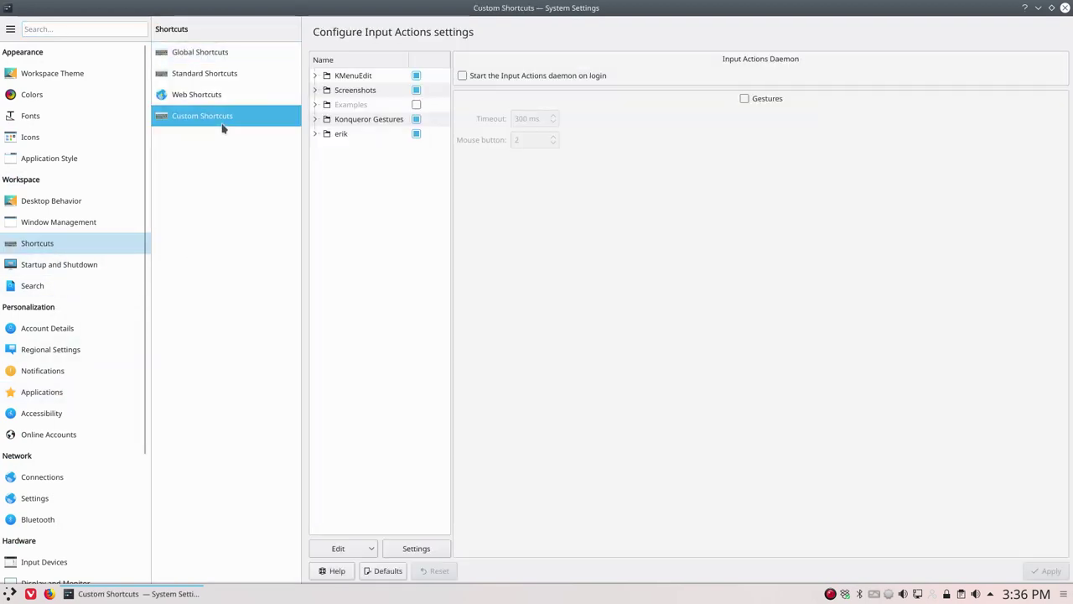
{"action": "left_click", "coordinate": [345, 135]}
{"action": "left_click", "coordinate": [317, 135]}
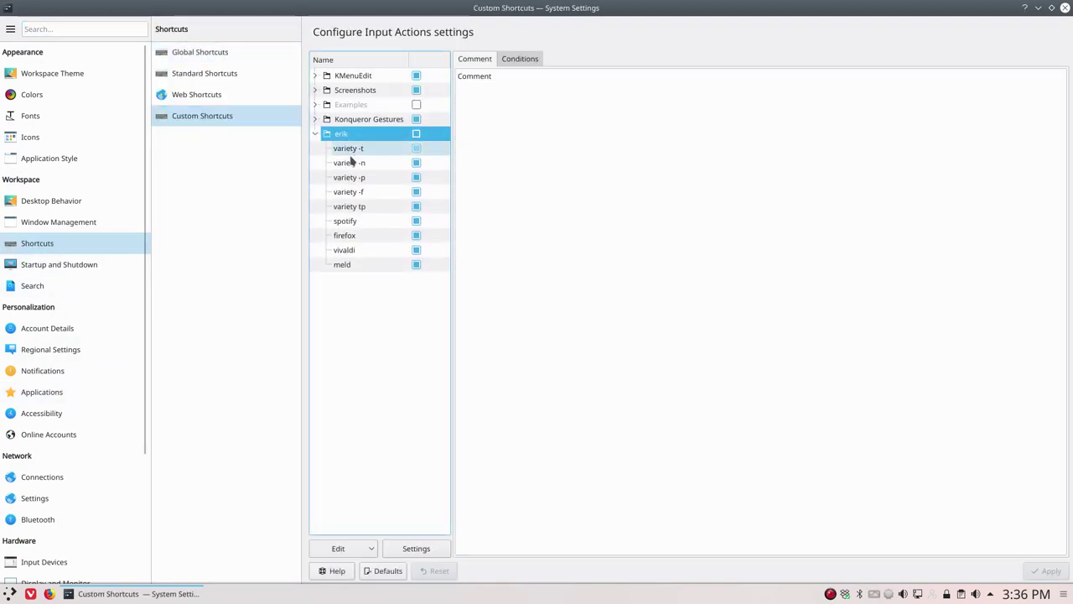
Create a new global Command/URL shortcut in the personal group and name it dolphin
{"action": "left_click", "coordinate": [357, 550]}
{"action": "mouse_move", "coordinate": [350, 474]}
{"action": "mouse_move", "coordinate": [411, 469]}
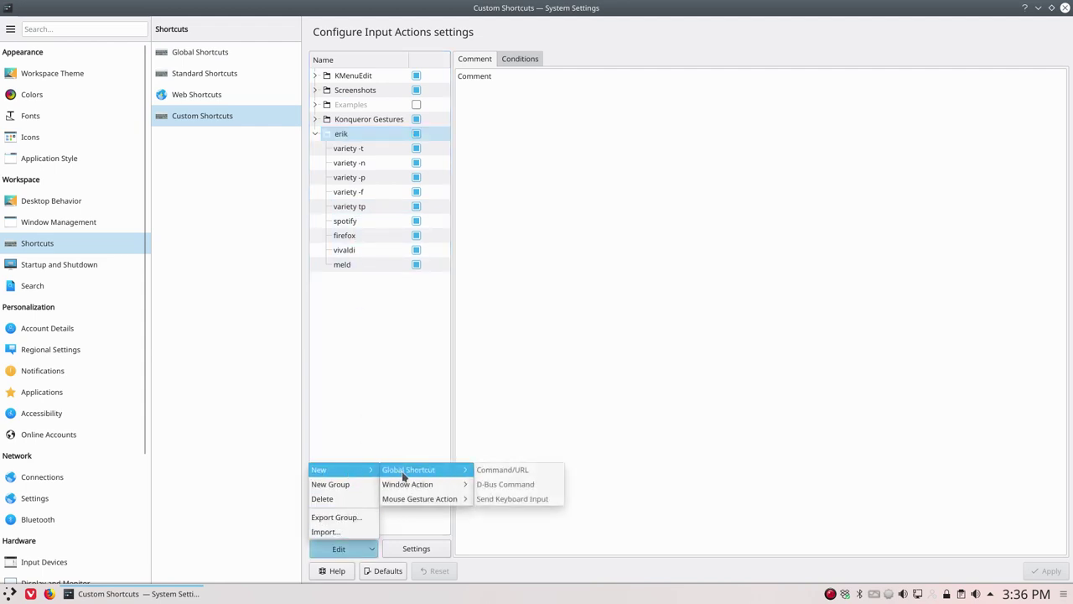
{"action": "left_click", "coordinate": [501, 470]}
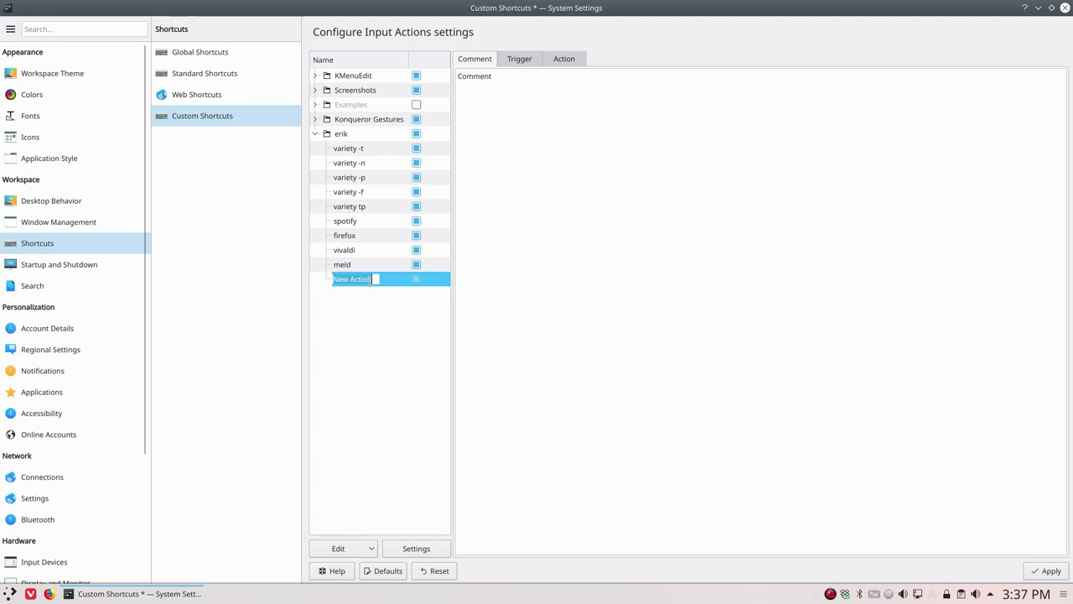
{"action": "type", "text": "dolphin"}
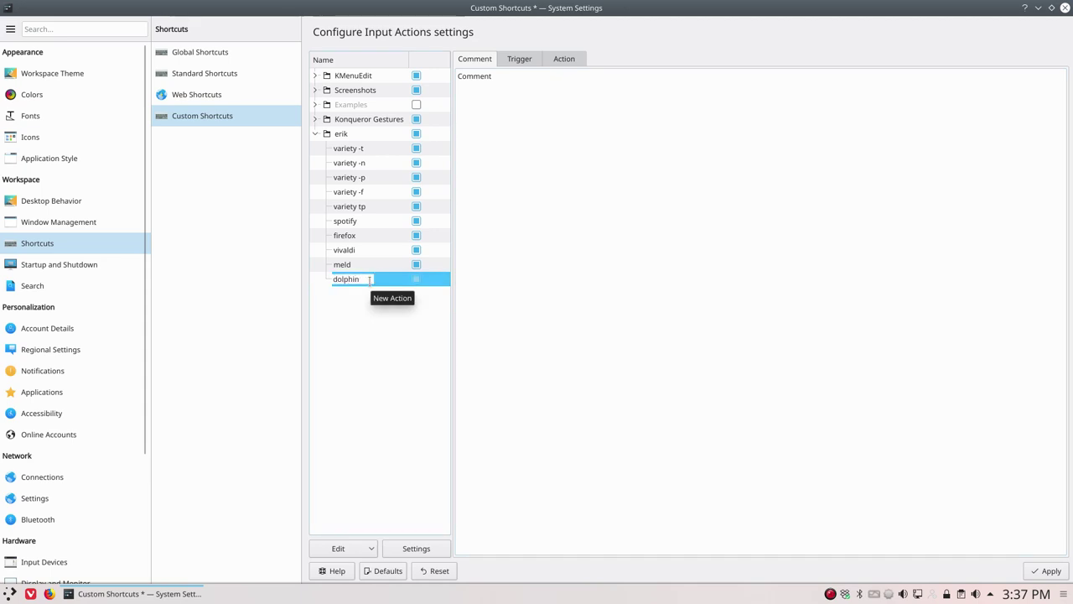
{"action": "key", "text": "Return"}
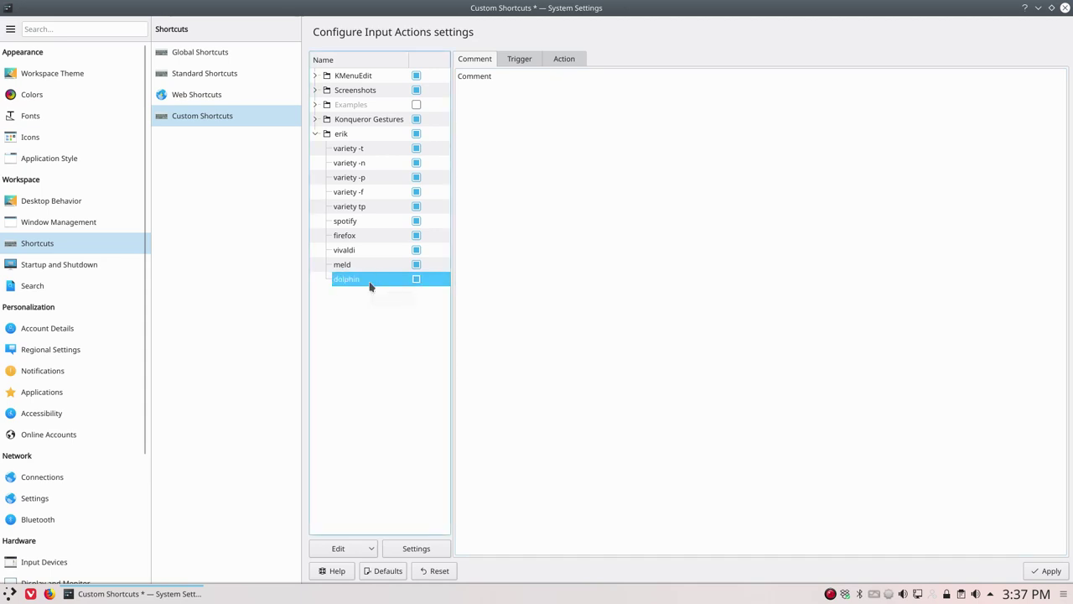
Set the trigger of the dolphin shortcut to Meta+Shift+Return
{"action": "left_click", "coordinate": [520, 60]}
{"action": "left_click", "coordinate": [516, 81]}
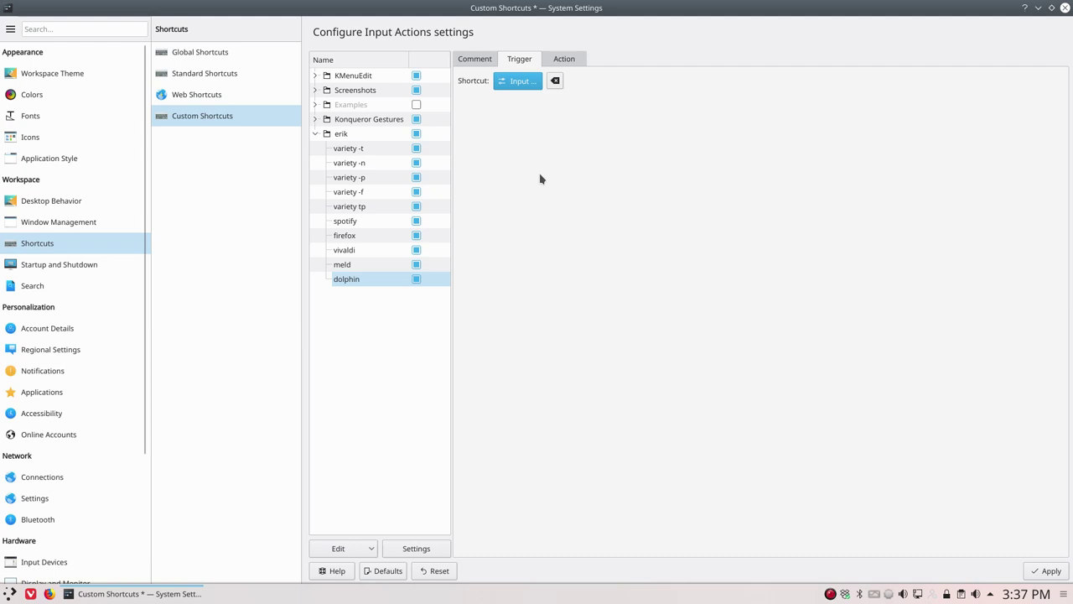
{"action": "key", "text": "super+shift"}
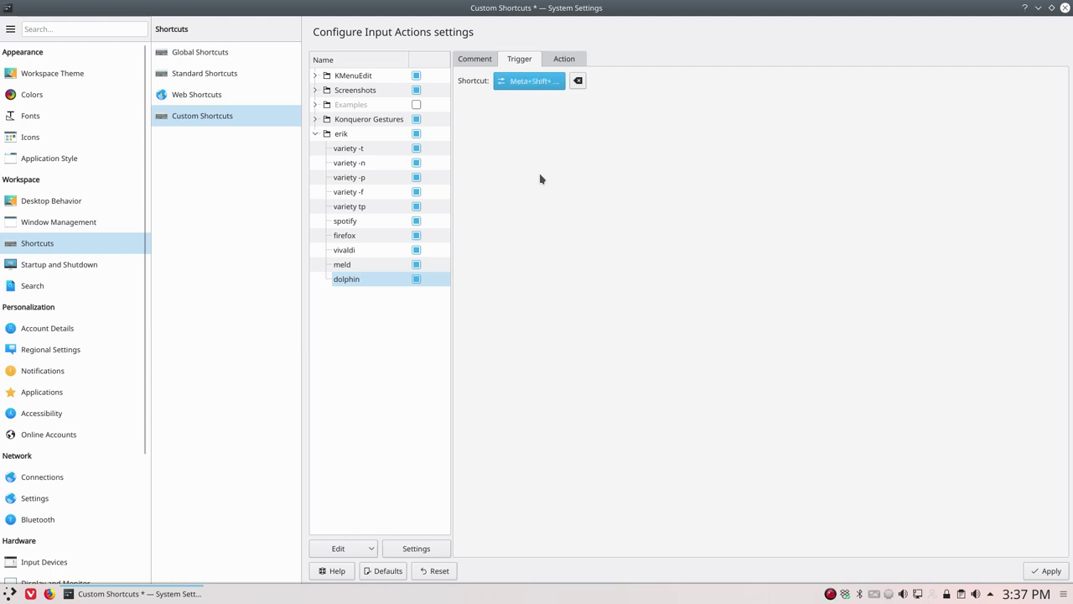
{"action": "key", "text": "super+shift+Return"}
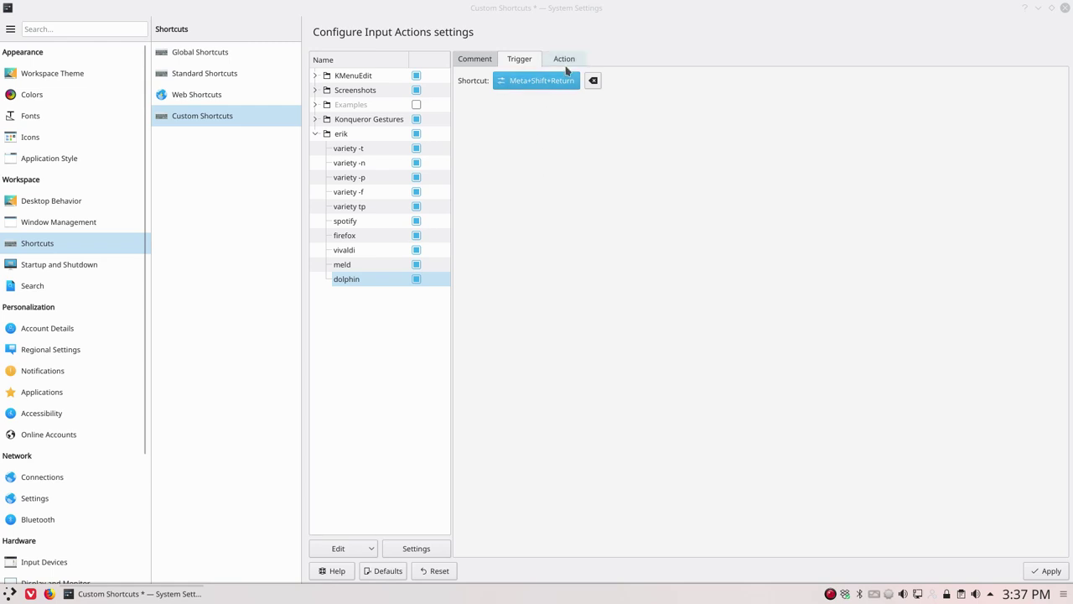
Set the action command of the dolphin shortcut to dolphin and apply the changes
{"action": "left_click", "coordinate": [565, 64]}
{"action": "left_click", "coordinate": [547, 80]}
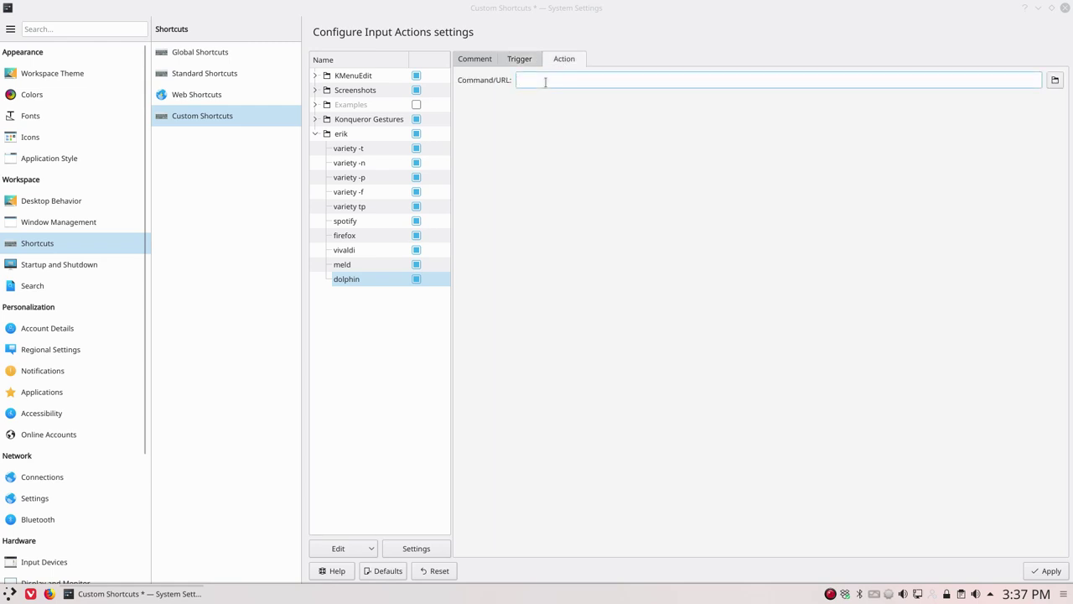
{"action": "type", "text": "dolphin"}
{"action": "left_click", "coordinate": [1040, 571]}
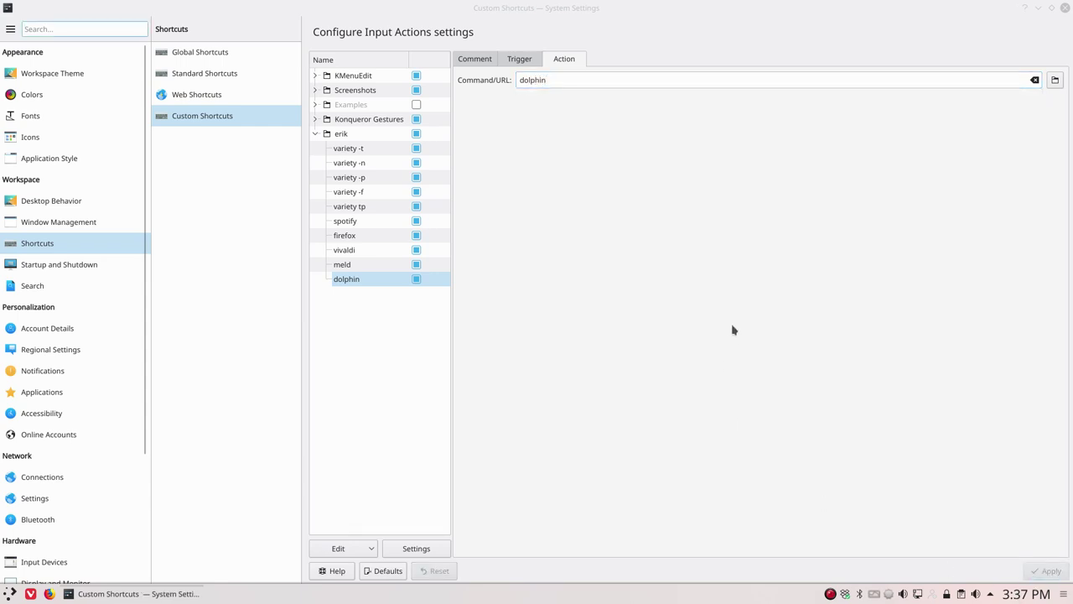
Test launching Dolphin twice by keyboard shortcut, hiding the home folder's hidden files the second time, and close the open windows
{"action": "key", "text": "super+e"}
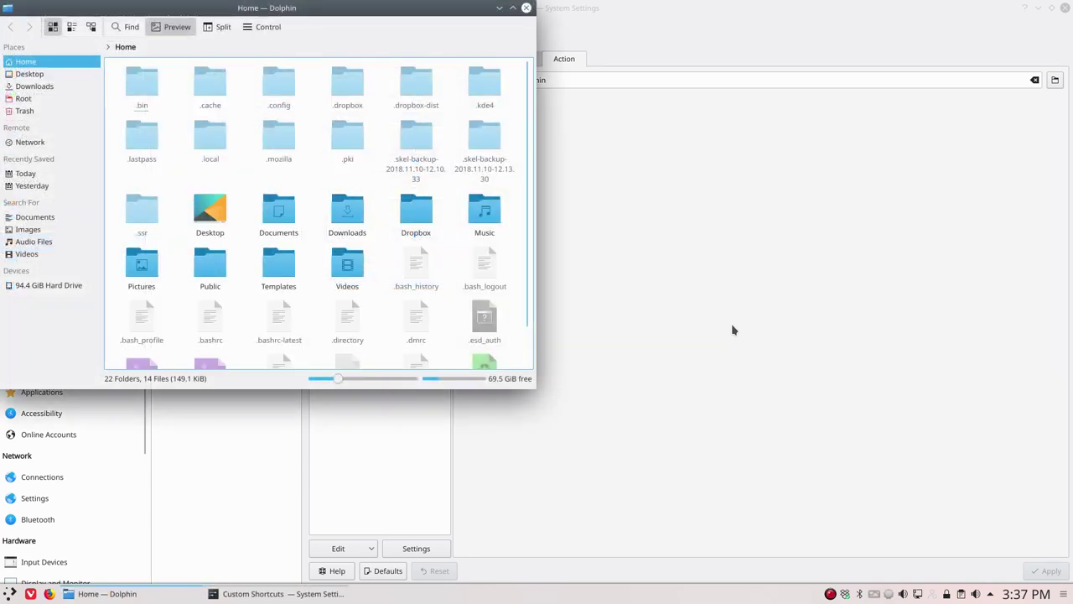
{"action": "left_click", "coordinate": [526, 8]}
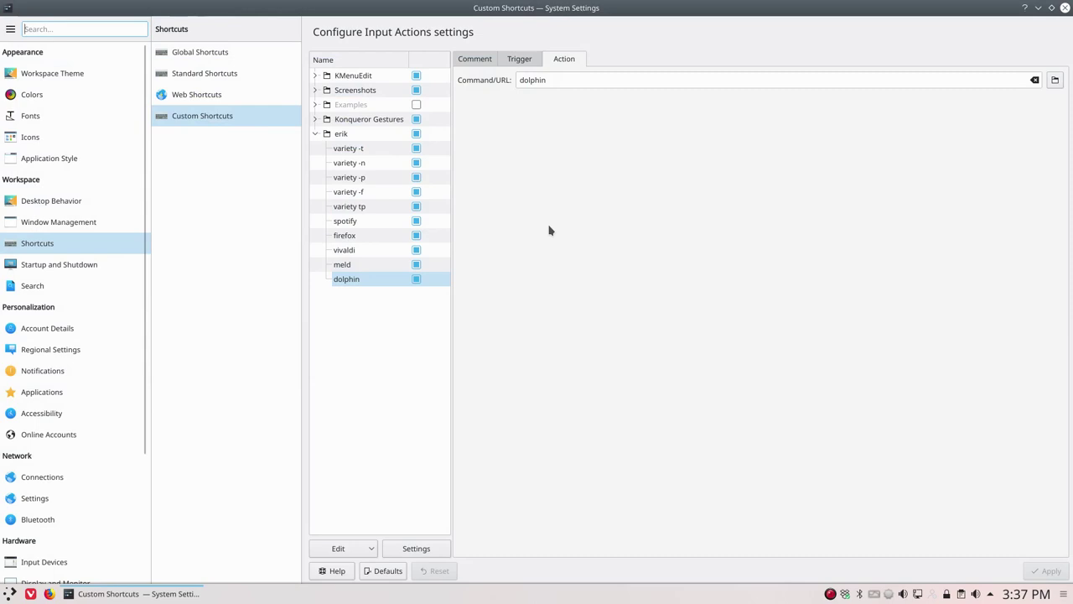
{"action": "key", "text": "super+e"}
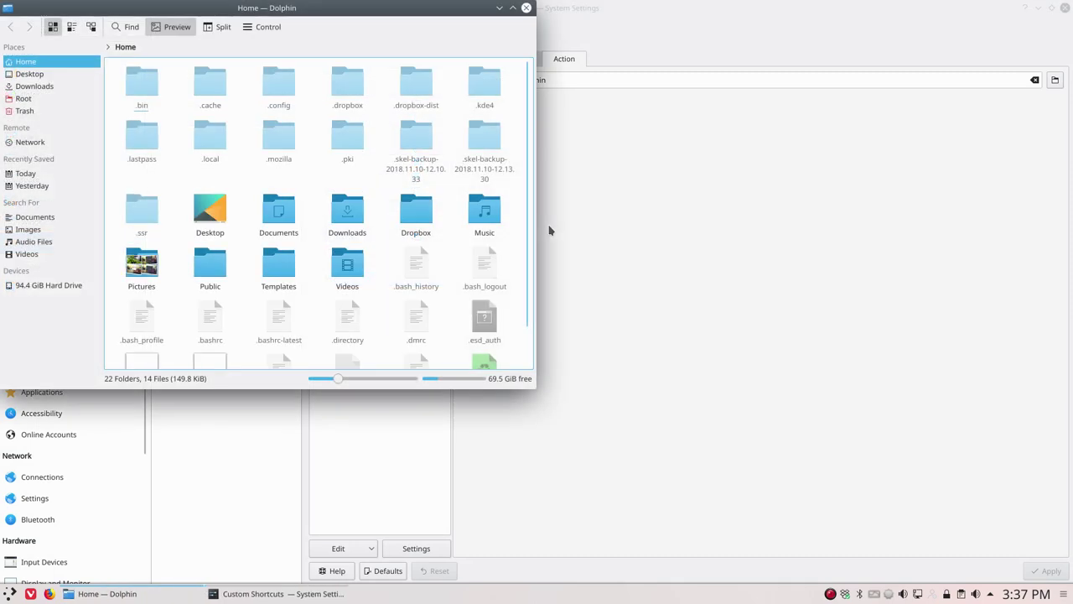
{"action": "key", "text": "ctrl+h"}
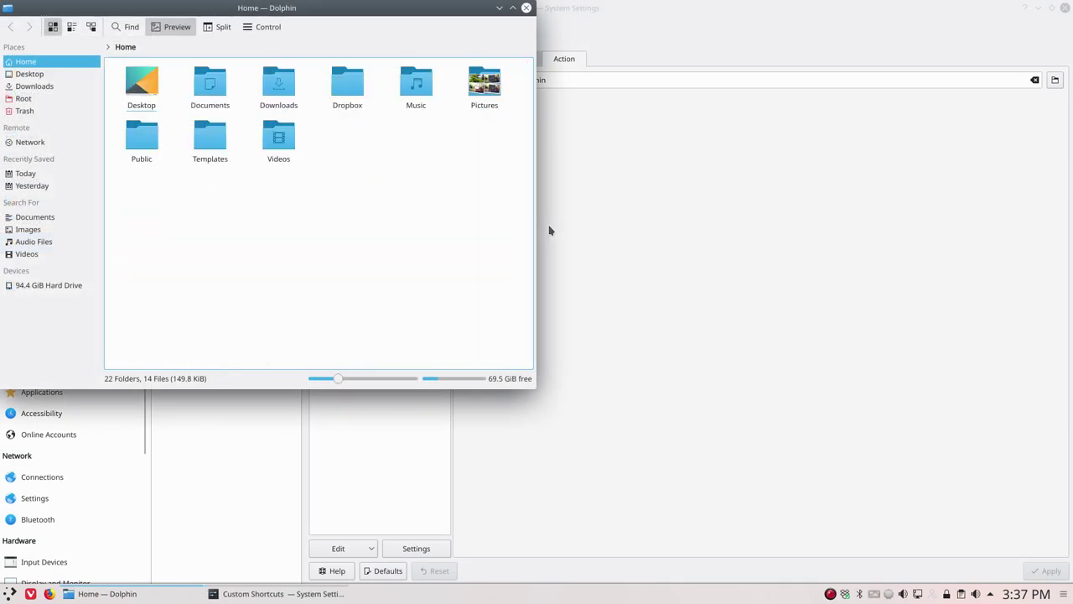
{"action": "left_click", "coordinate": [526, 7]}
{"action": "left_click", "coordinate": [1052, 8]}
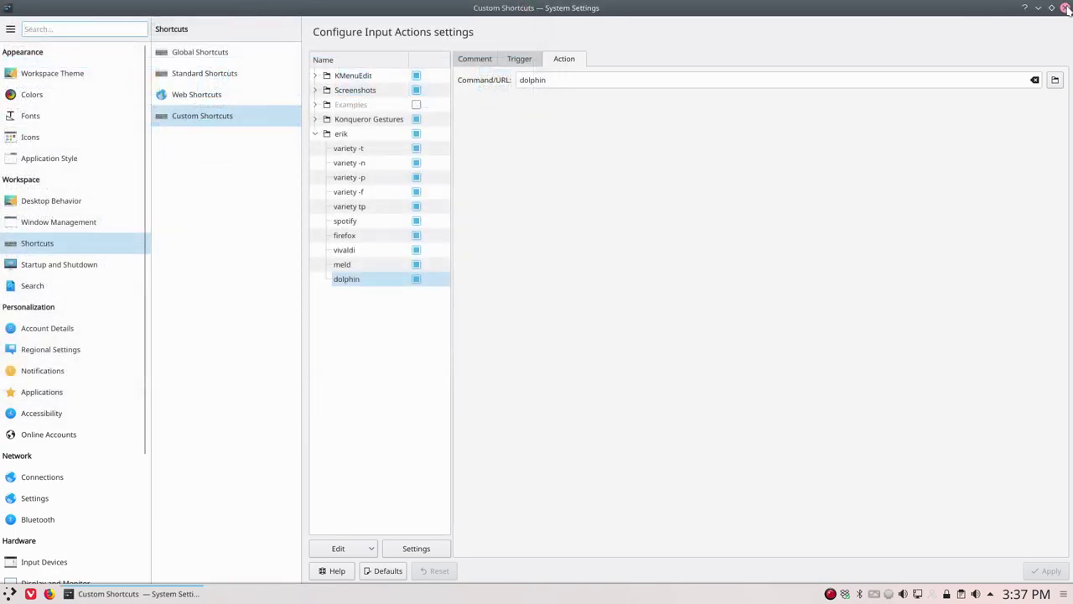